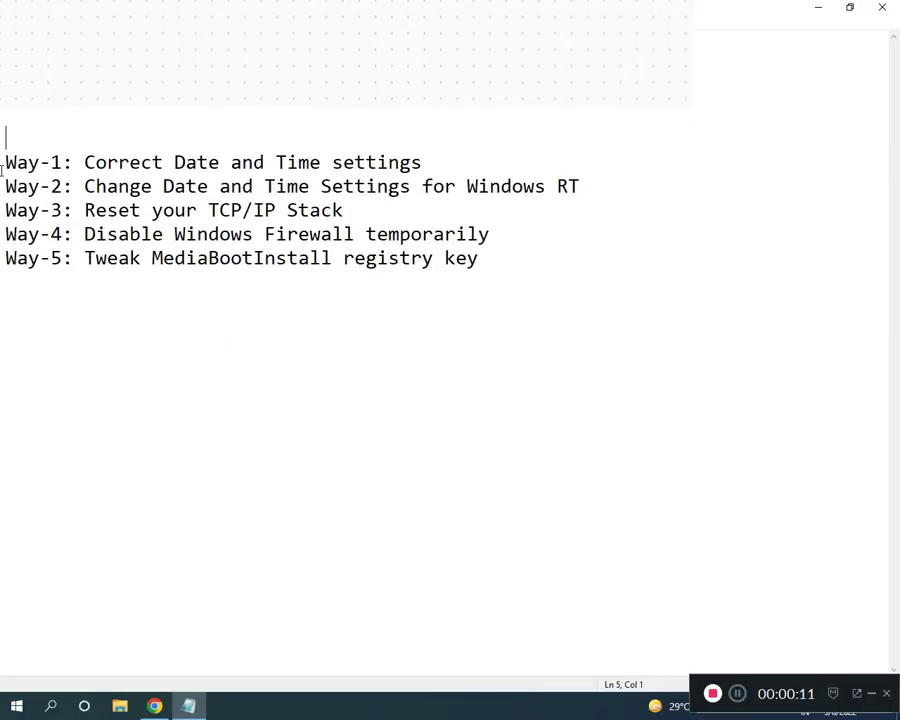
{"action": "left_click_drag", "start_coordinate": [4, 161], "coordinate": [480, 264]}
{"action": "left_click", "coordinate": [174, 234]}
Open Control Panel and bring up the Date and Time settings under Clock and Region.
{"action": "left_click", "coordinate": [10, 705]}
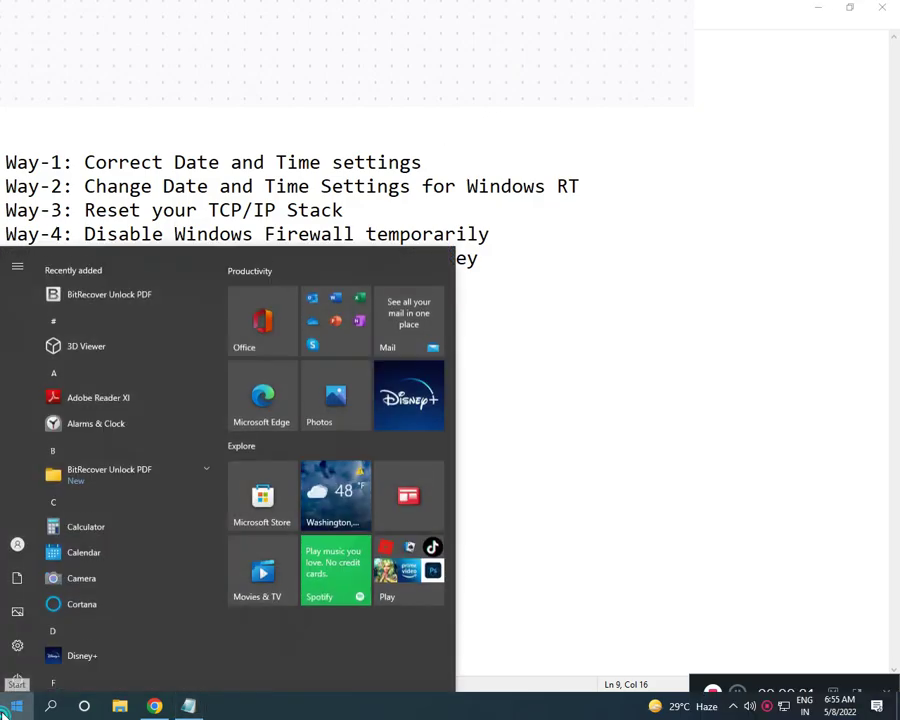
{"action": "type", "text": "CONT"}
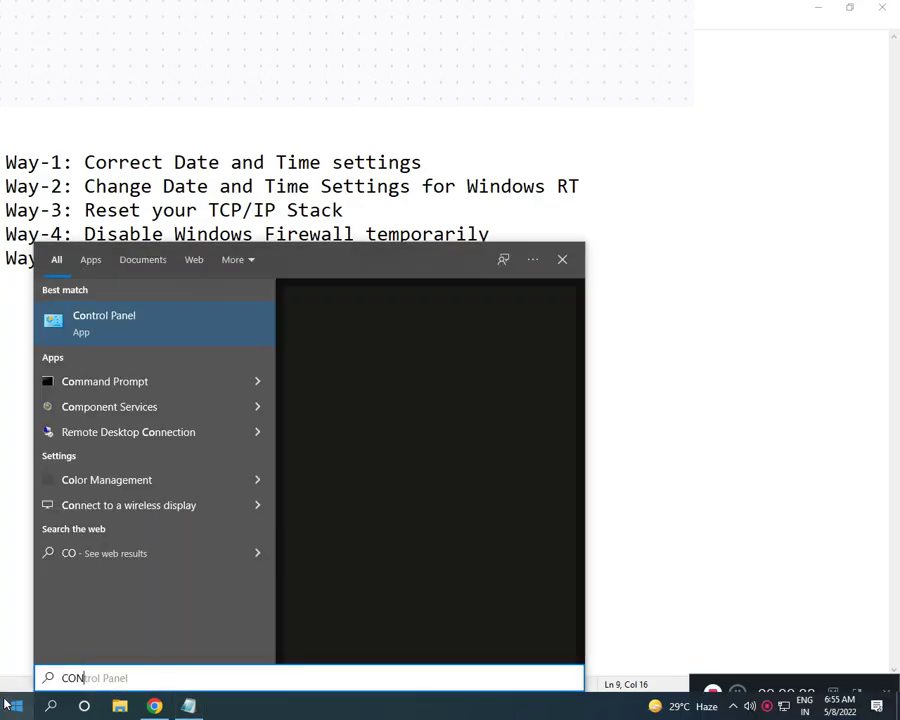
{"action": "left_click", "coordinate": [98, 344]}
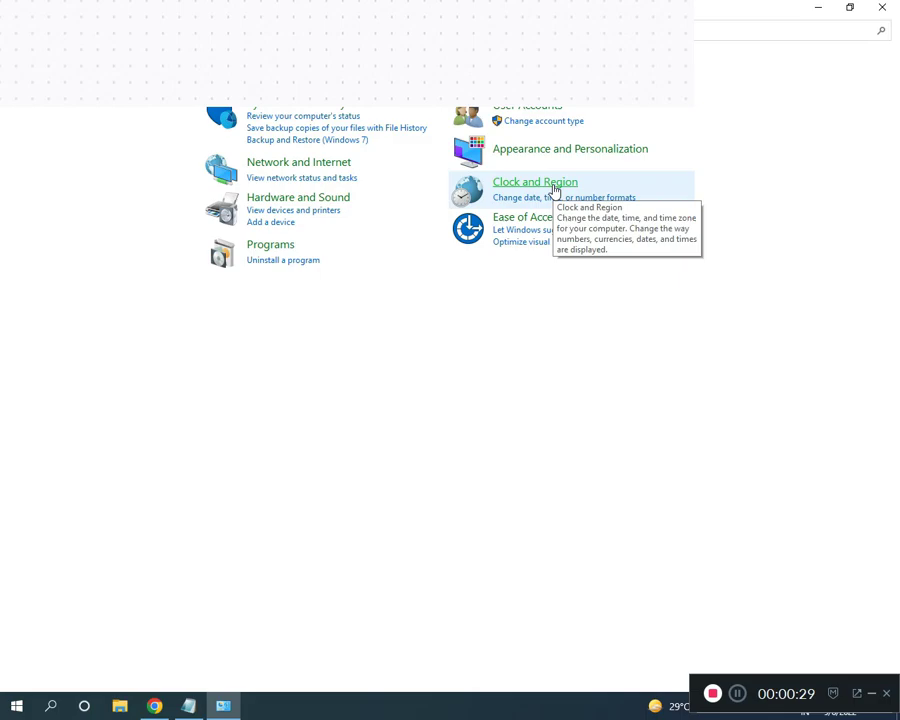
{"action": "left_click", "coordinate": [535, 182]}
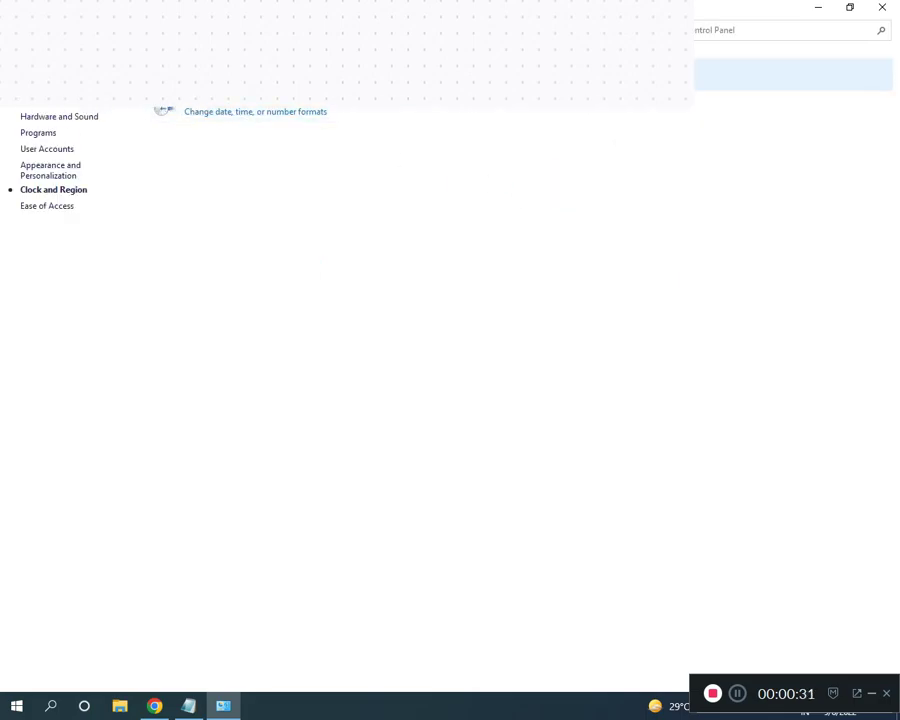
{"action": "left_click", "coordinate": [215, 58]}
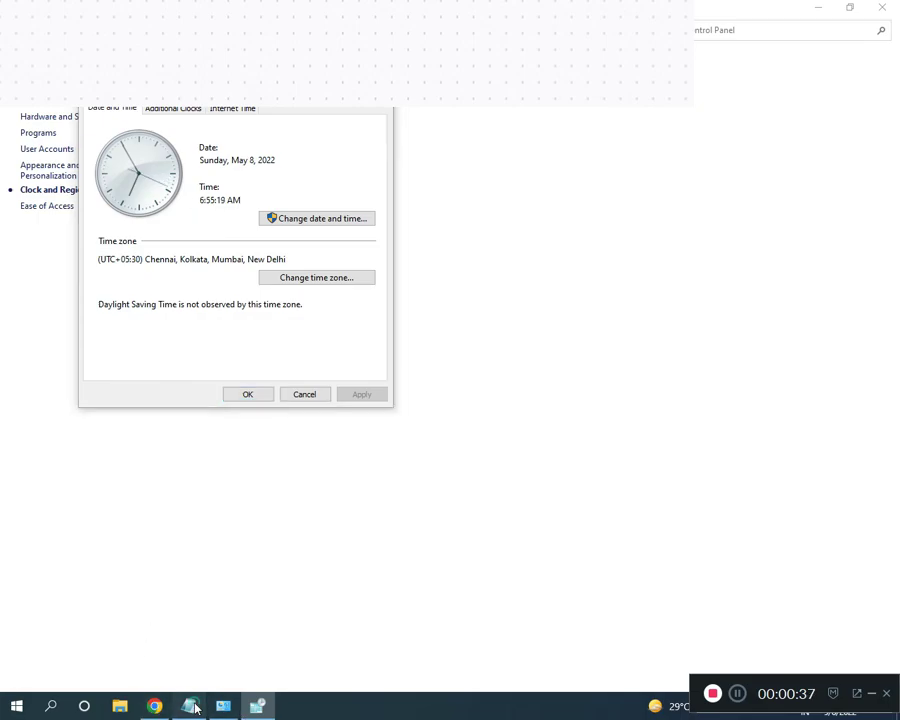
{"action": "key", "text": "alt+Tab"}
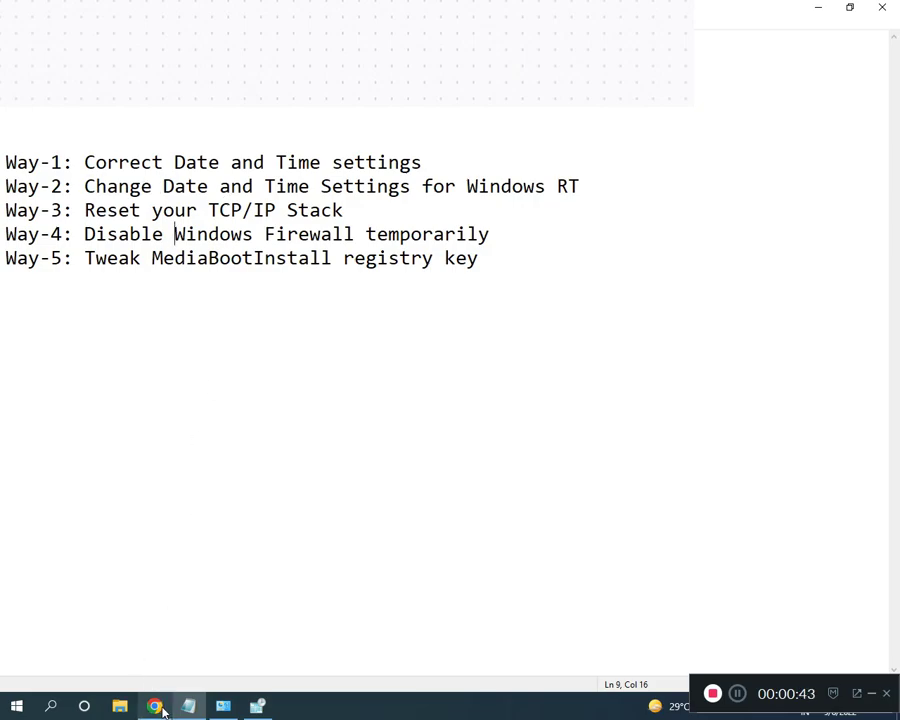
{"action": "left_click", "coordinate": [231, 708]}
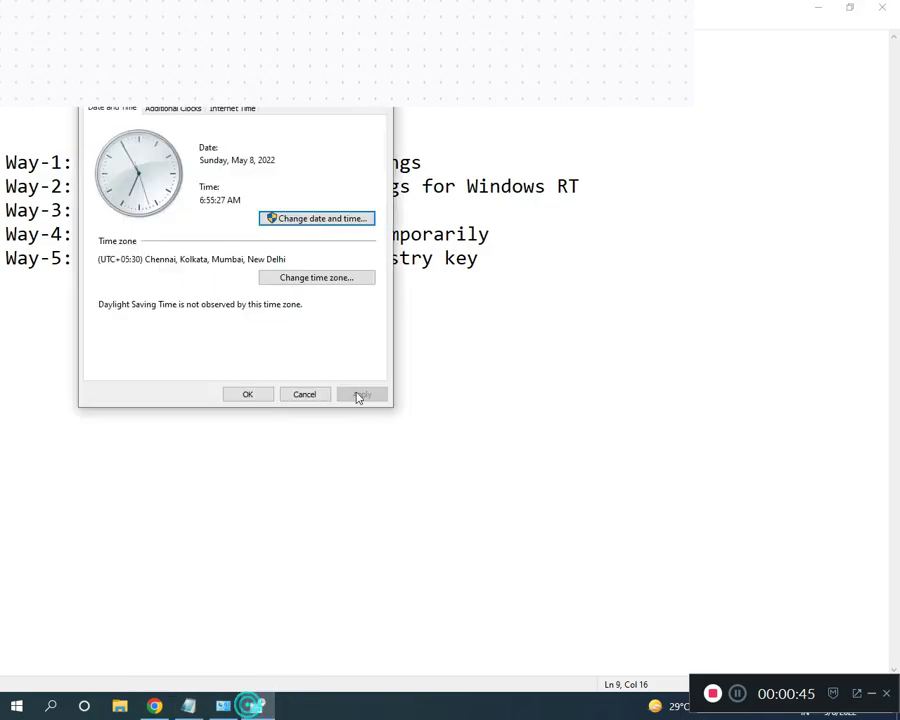
Keep the time zone at (UTC+05:30) Chennai, Kolkata, Mumbai, New Delhi and confirm the date and time settings.
{"action": "left_click", "coordinate": [311, 279]}
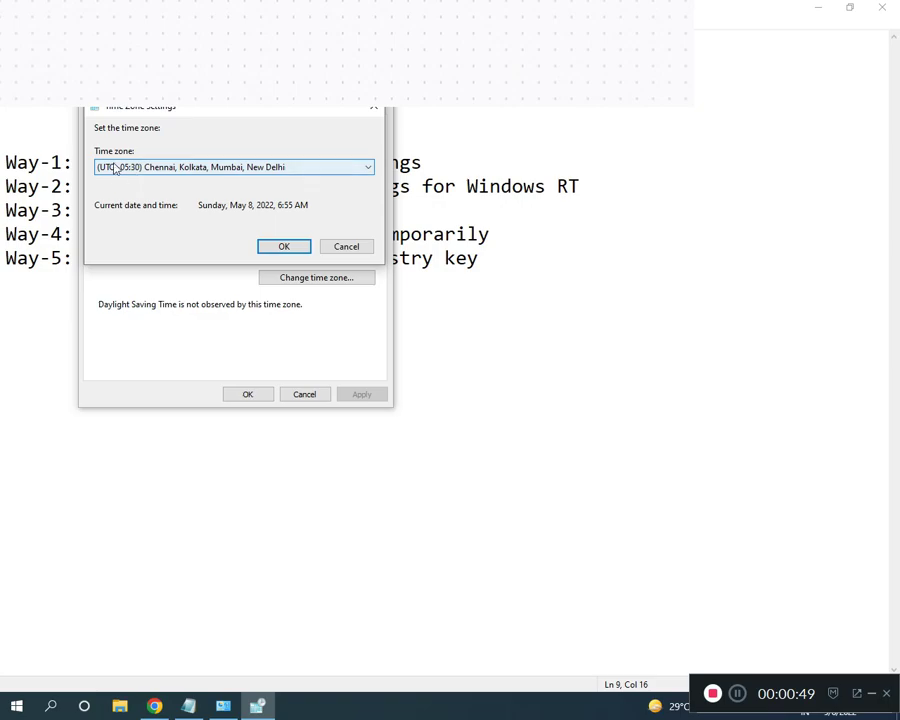
{"action": "left_click", "coordinate": [336, 170]}
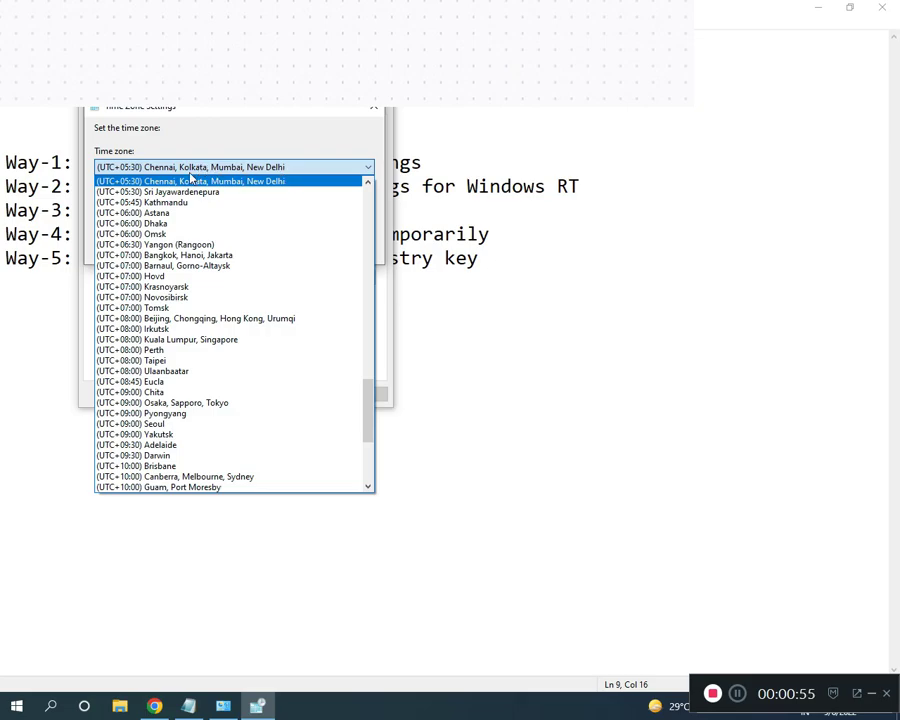
{"action": "left_click", "coordinate": [288, 168]}
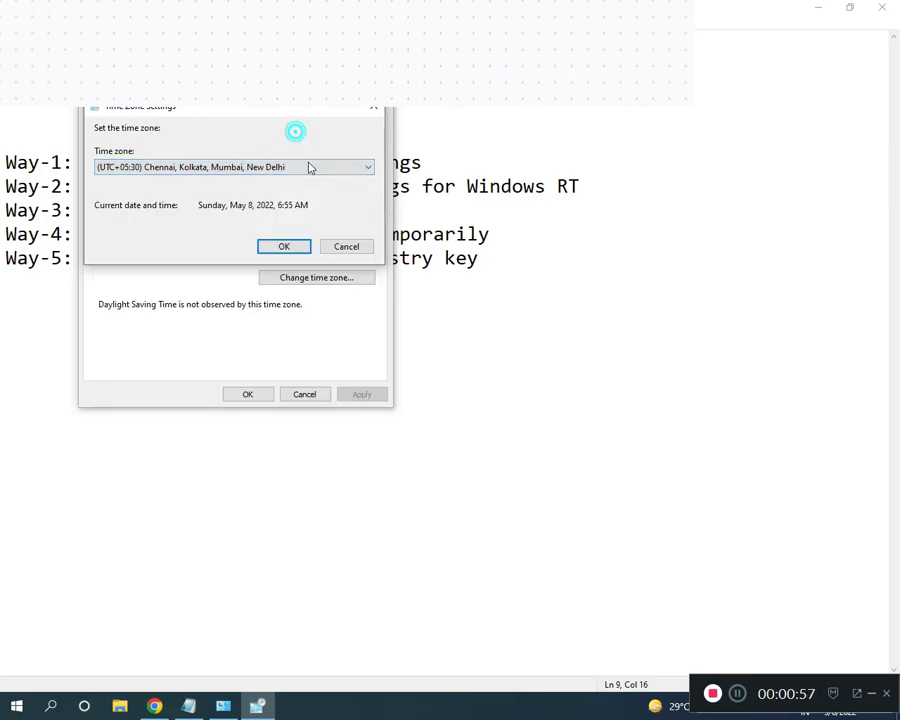
{"action": "left_click", "coordinate": [281, 247]}
{"action": "left_click", "coordinate": [250, 396]}
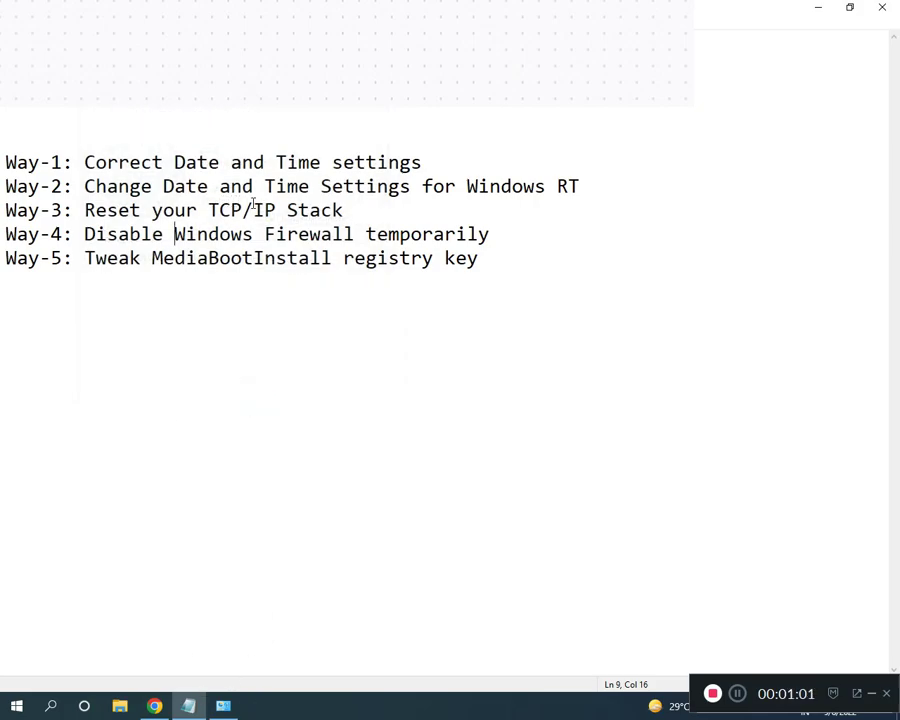
Return to Control Panel and open the network adapter list through Network and Sharing Center.
{"action": "left_click", "coordinate": [231, 712]}
{"action": "left_click", "coordinate": [124, 30]}
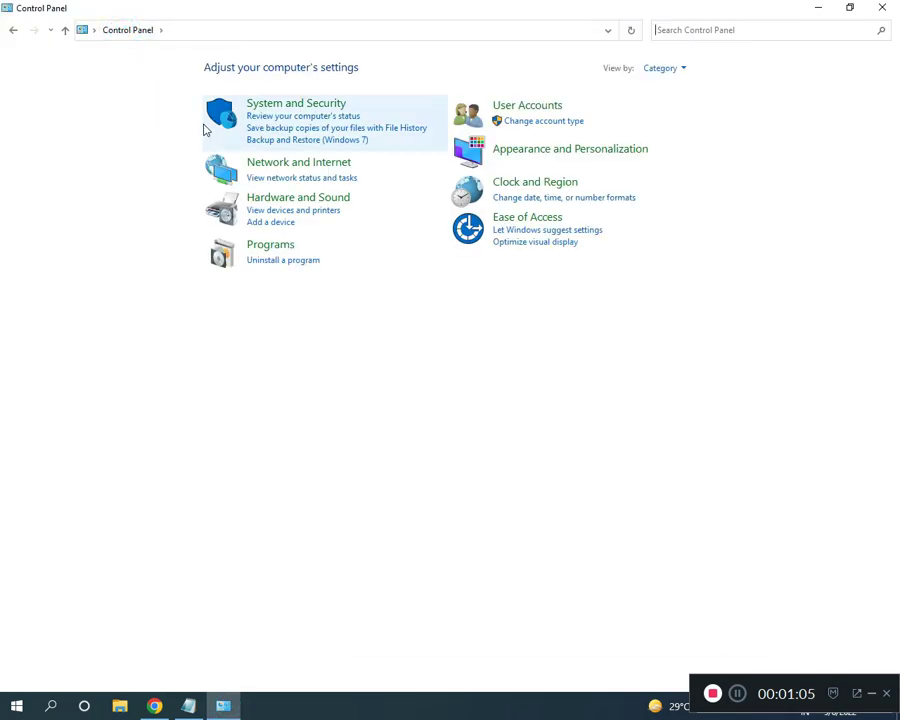
{"action": "left_click", "coordinate": [287, 169]}
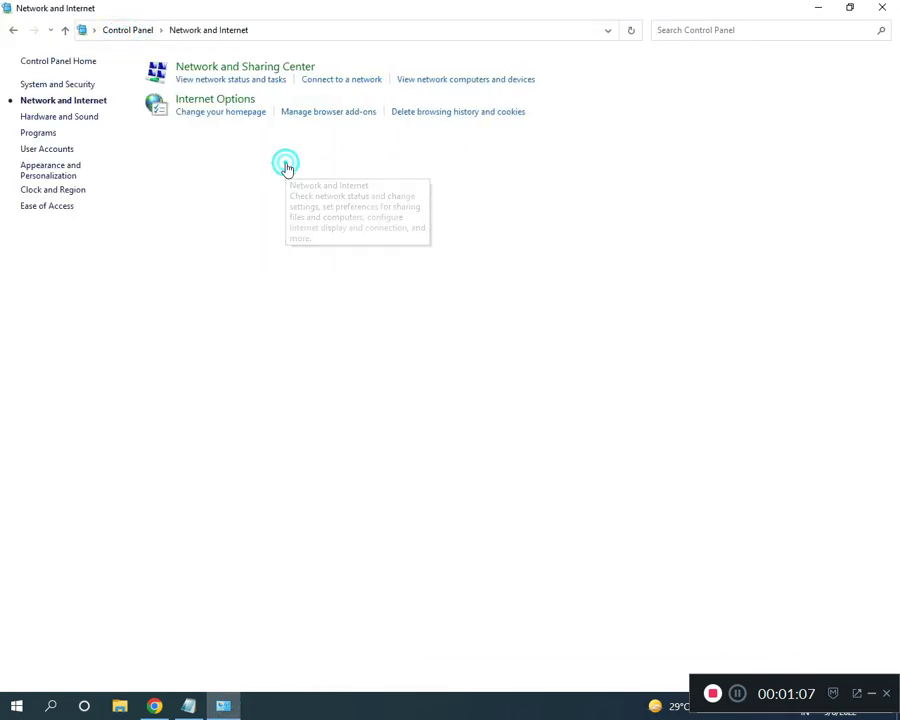
{"action": "left_click", "coordinate": [233, 68]}
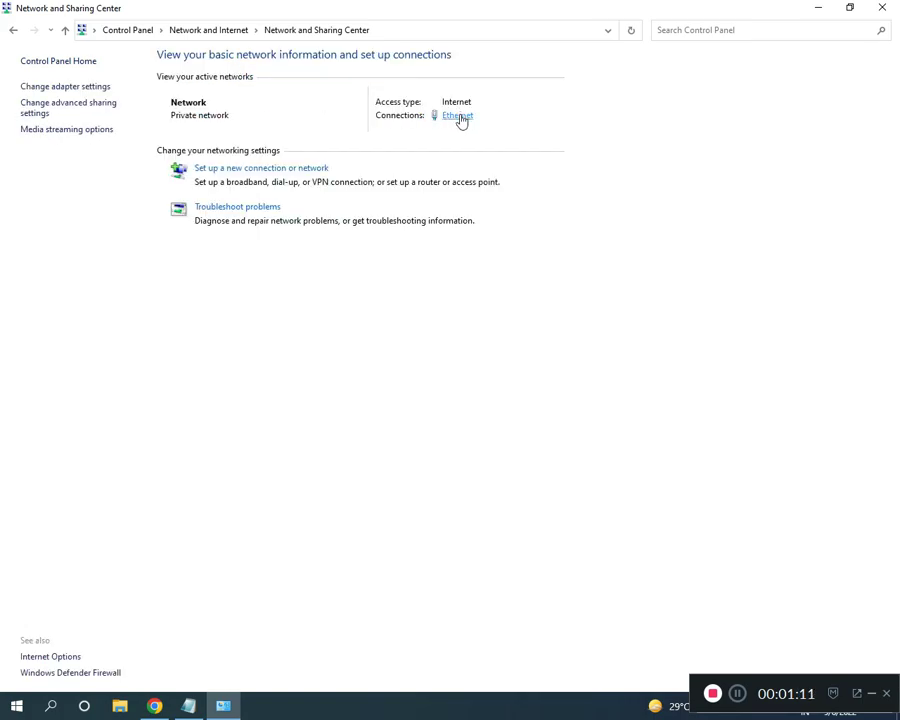
{"action": "left_click", "coordinate": [68, 87]}
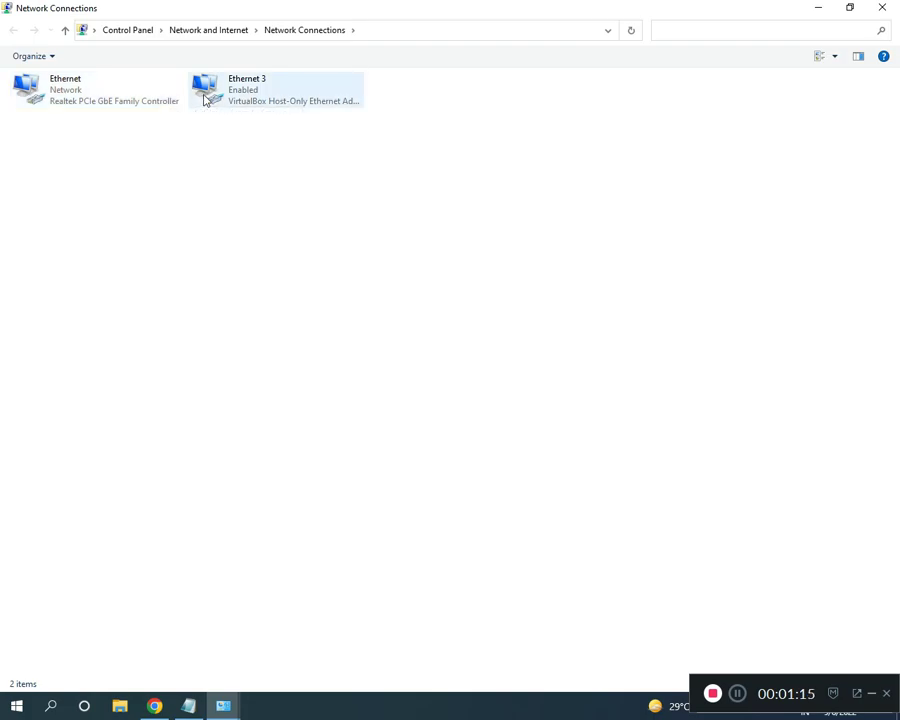
Examine the commands available for the Ethernet network adapter.
{"action": "left_click", "coordinate": [97, 92]}
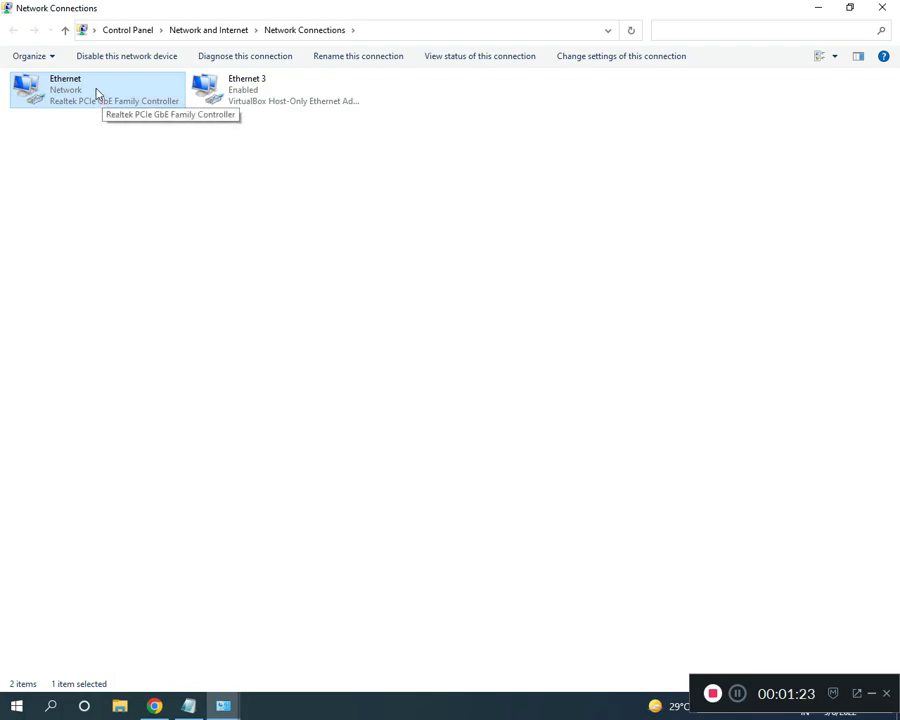
{"action": "right_click", "coordinate": [96, 91]}
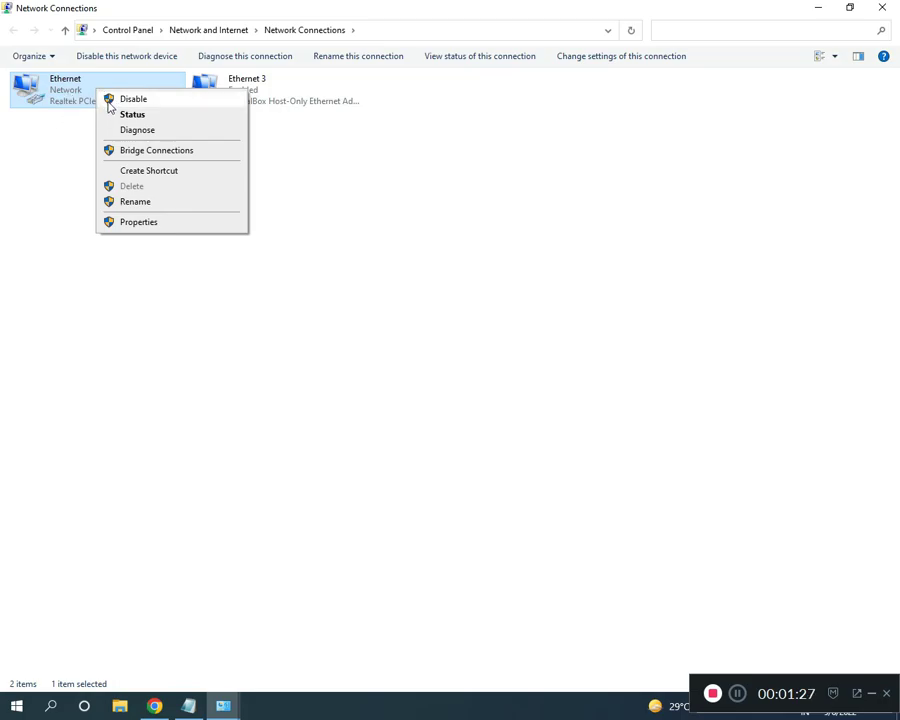
{"action": "left_click", "coordinate": [327, 210]}
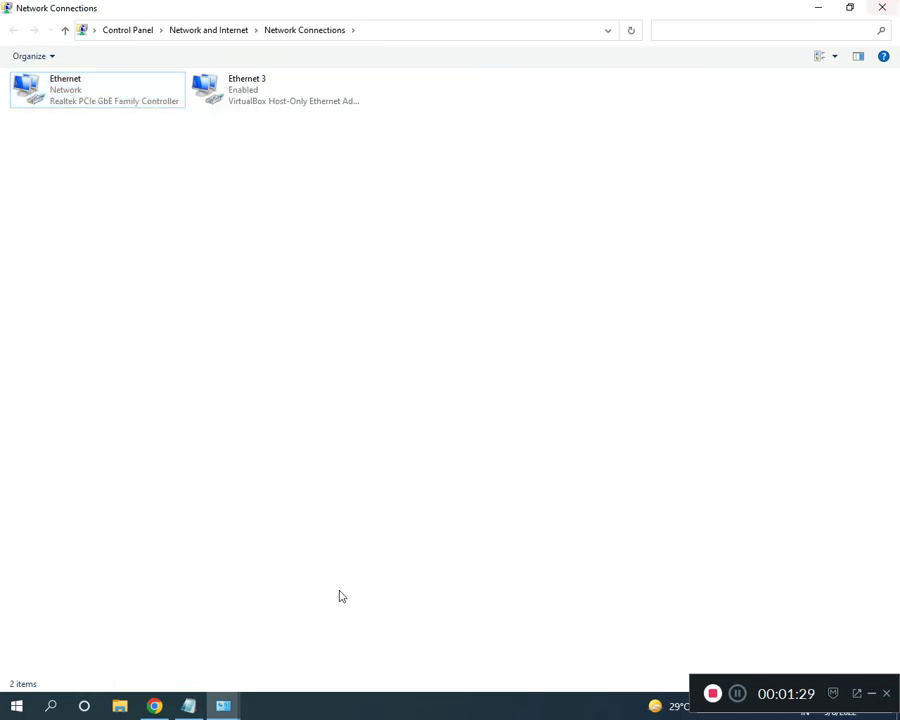
Open the Windows Defender Firewall on/off settings in Control Panel, check both network types, and return to the Notepad list.
{"action": "mouse_move", "coordinate": [224, 708]}
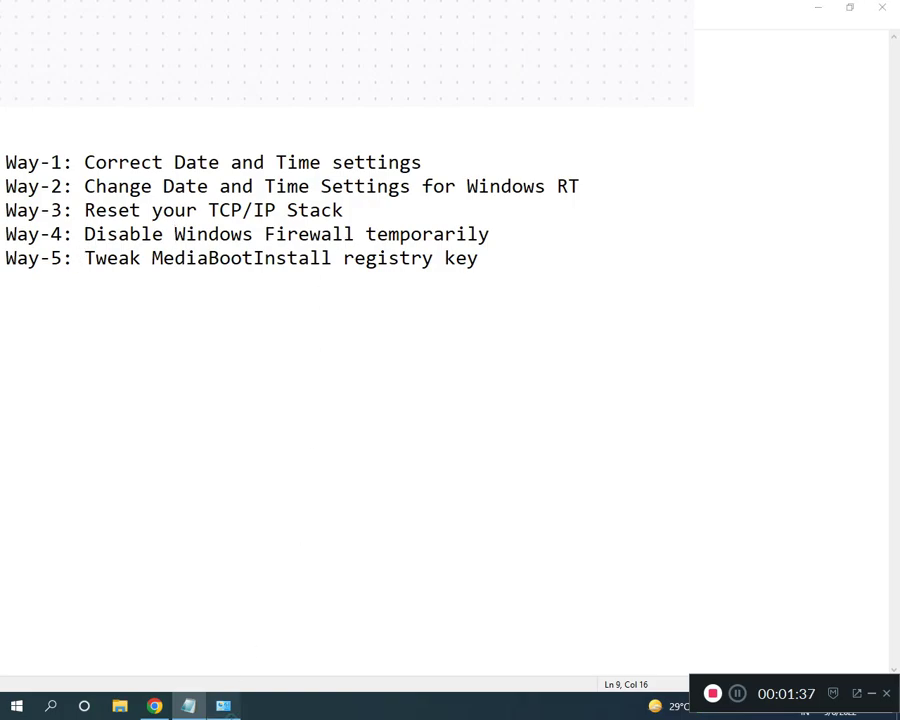
{"action": "left_click", "coordinate": [223, 706]}
{"action": "left_click", "coordinate": [134, 31]}
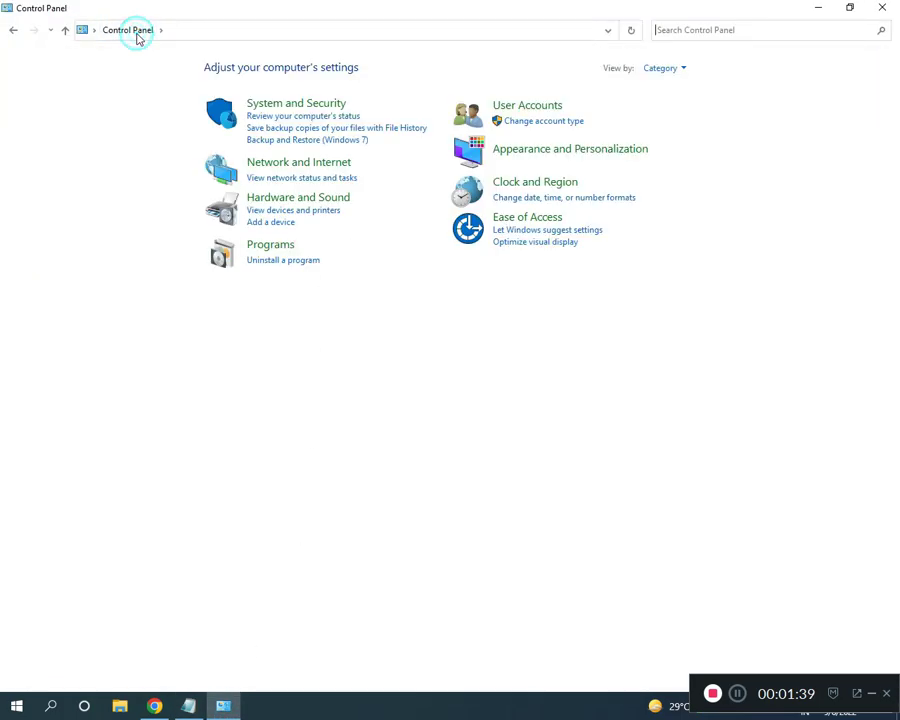
{"action": "left_click", "coordinate": [284, 110]}
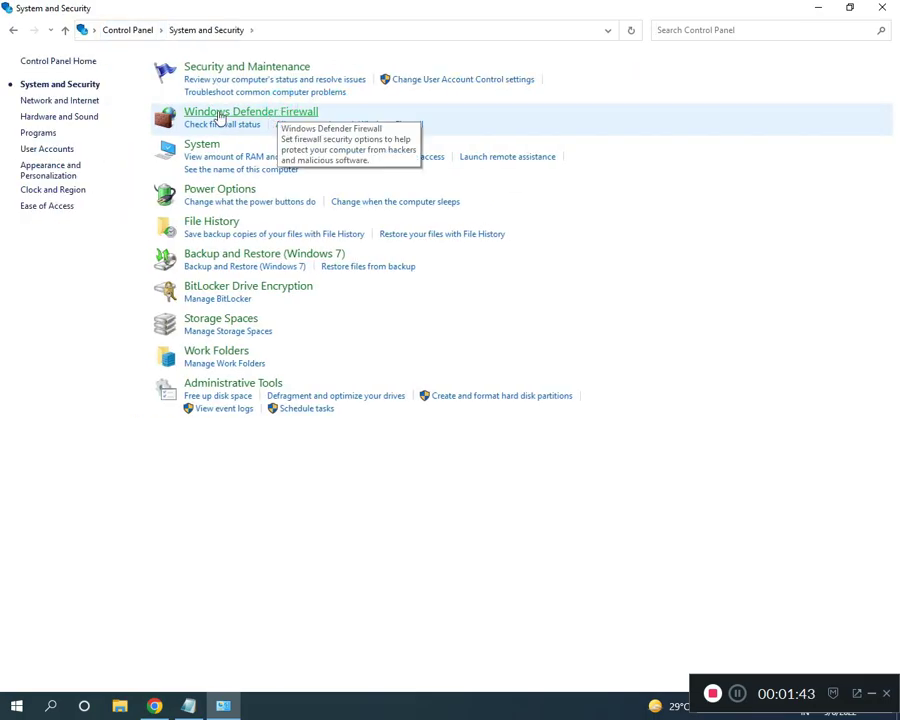
{"action": "left_click", "coordinate": [242, 114]}
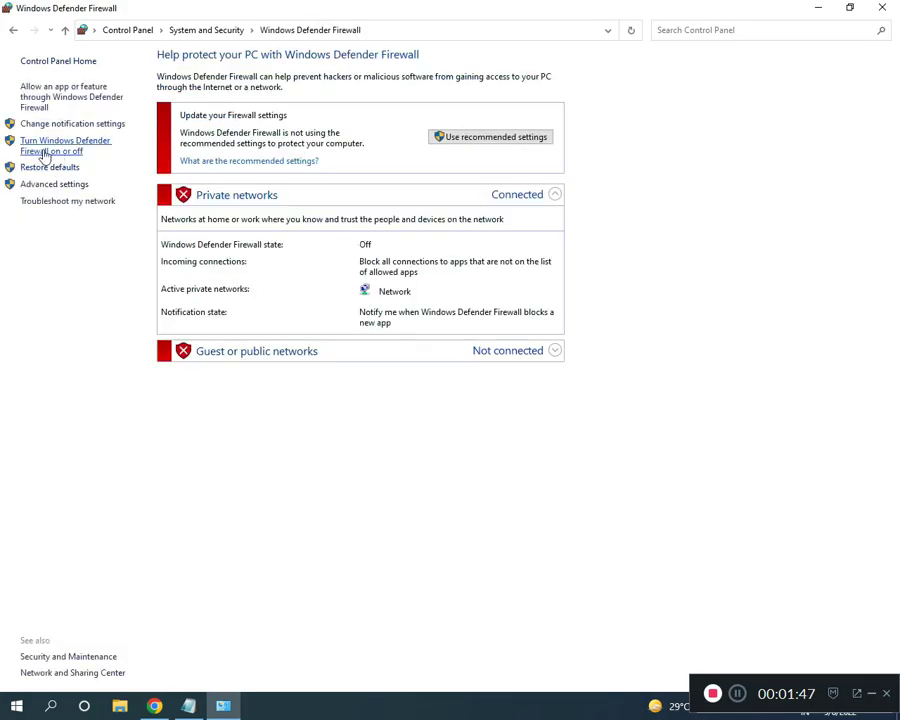
{"action": "left_click", "coordinate": [72, 149]}
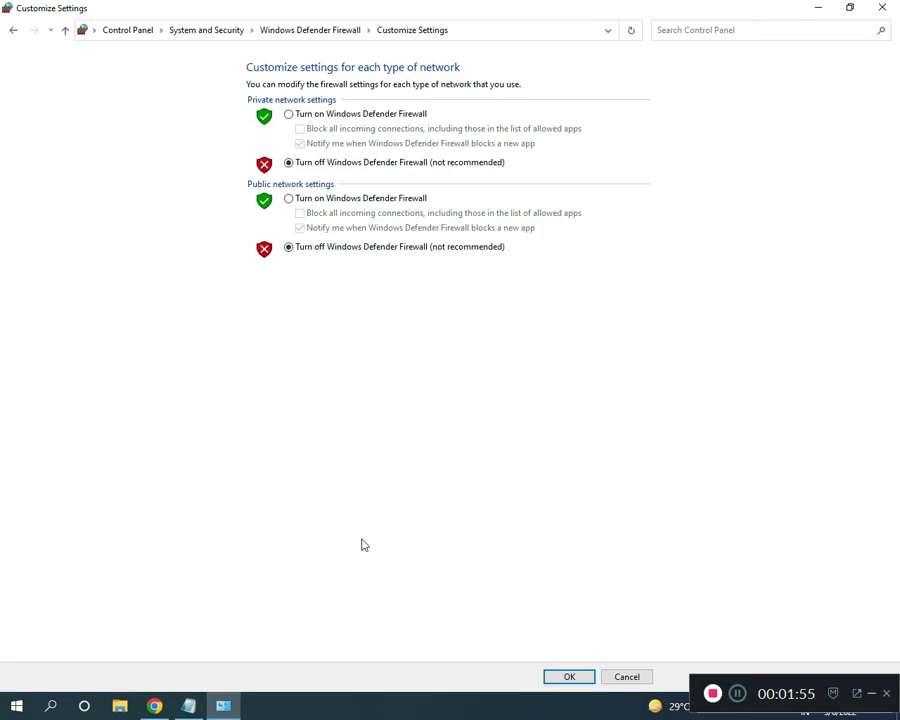
{"action": "left_click", "coordinate": [191, 705]}
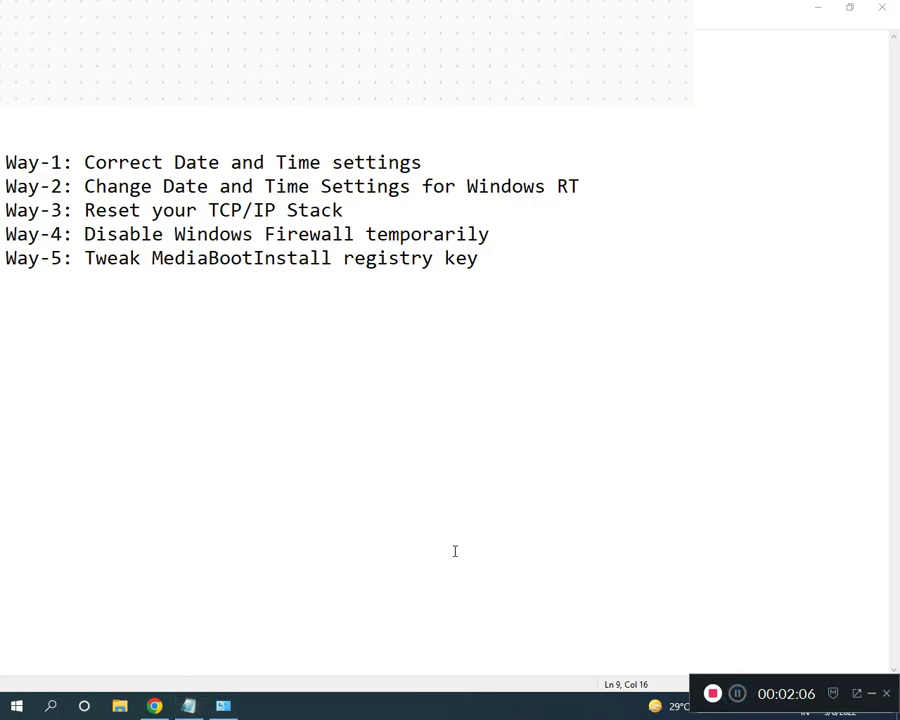
Launch Registry Editor by running regedit and maximize its window.
{"action": "key", "text": "super"}
{"action": "type", "text": "RUN"}
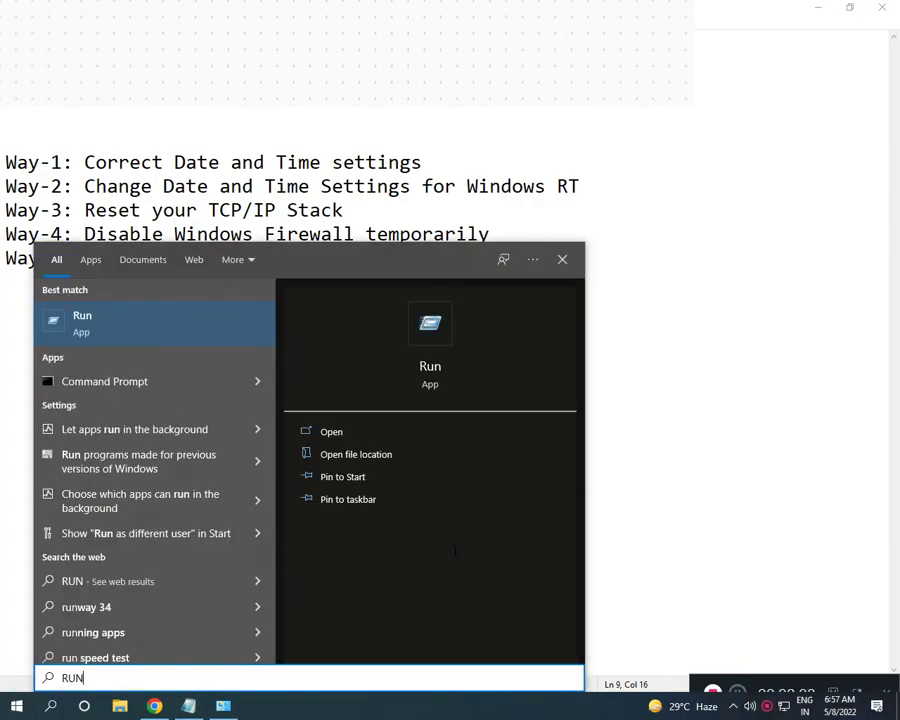
{"action": "key", "text": "Return"}
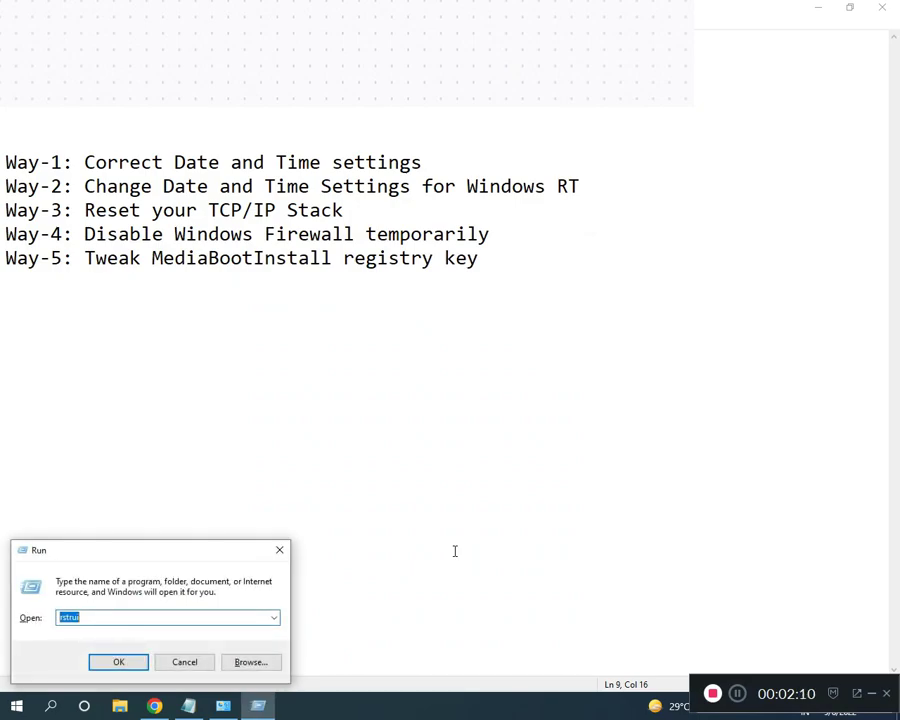
{"action": "type", "text": "regedit"}
{"action": "left_click", "coordinate": [114, 661]}
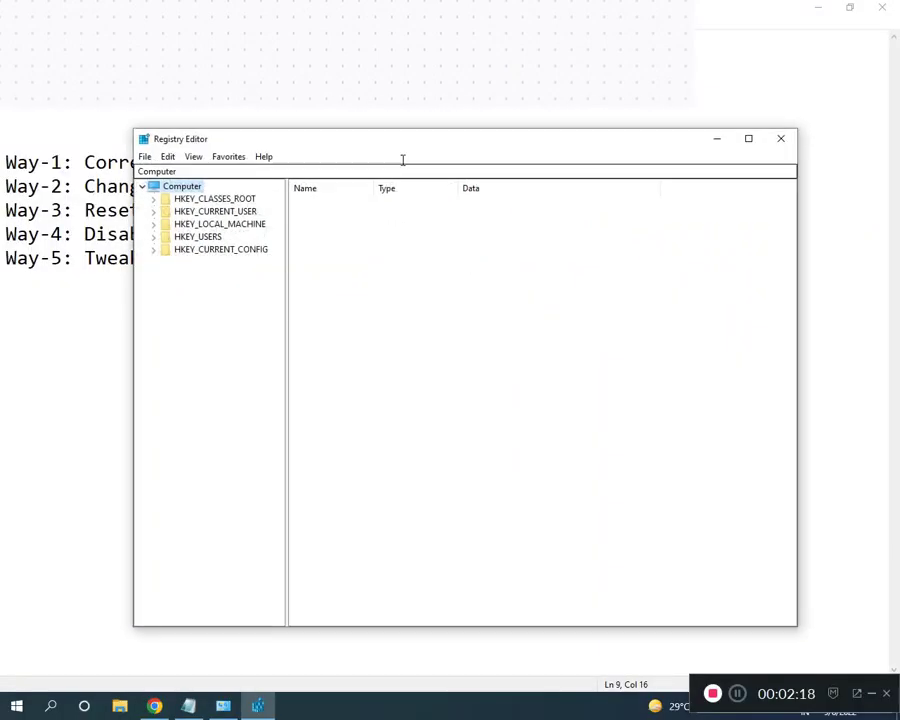
{"action": "left_click", "coordinate": [748, 138]}
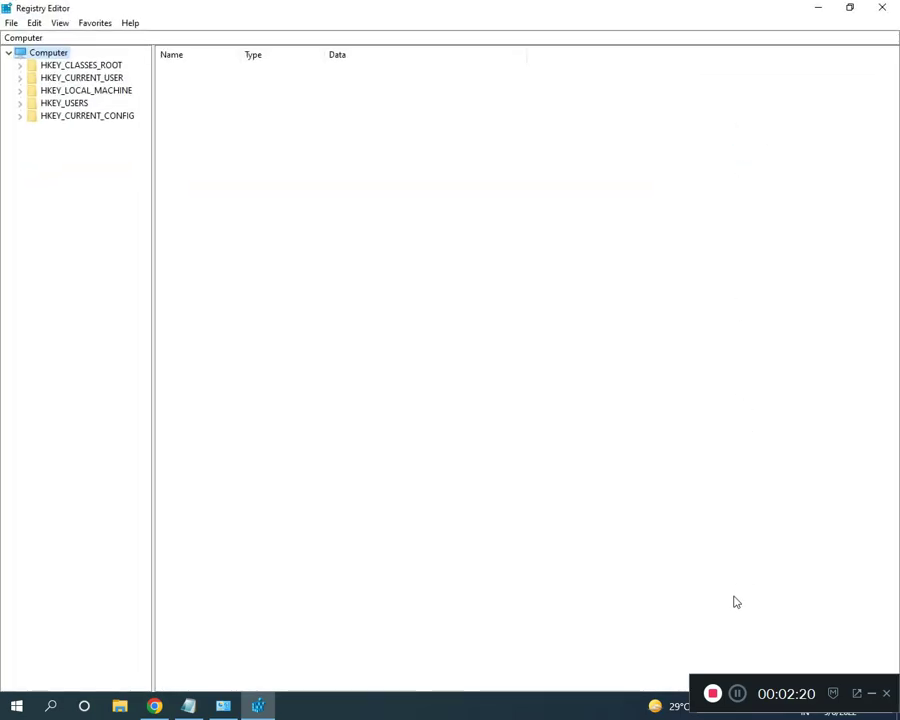
{"action": "left_click", "coordinate": [737, 697]}
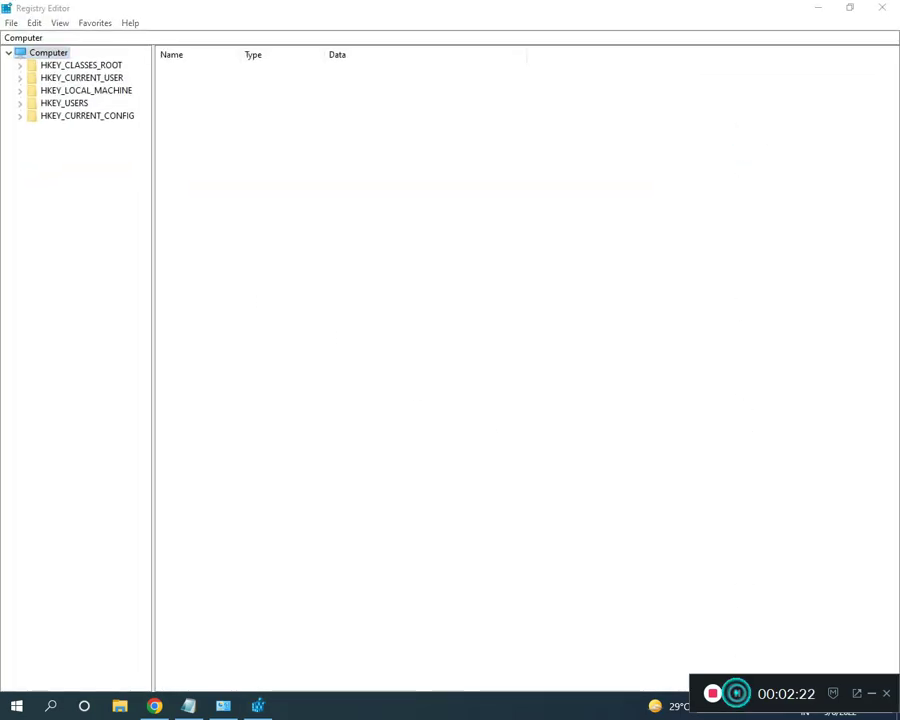
Expand HKEY_LOCAL_MACHINE, SOFTWARE and Microsoft in the registry key tree.
{"action": "left_click", "coordinate": [18, 91]}
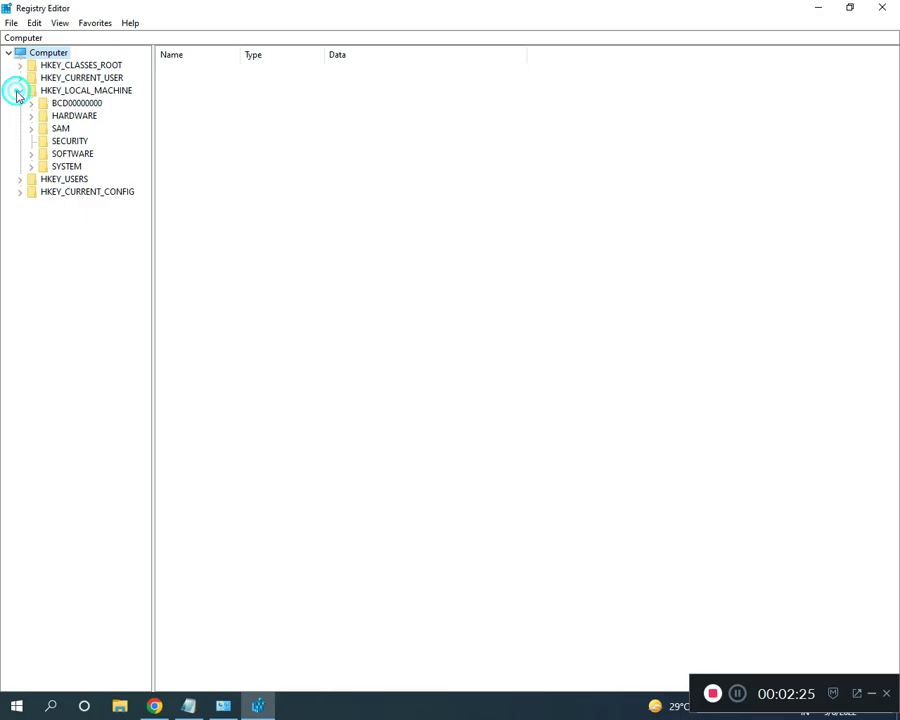
{"action": "left_click", "coordinate": [31, 153]}
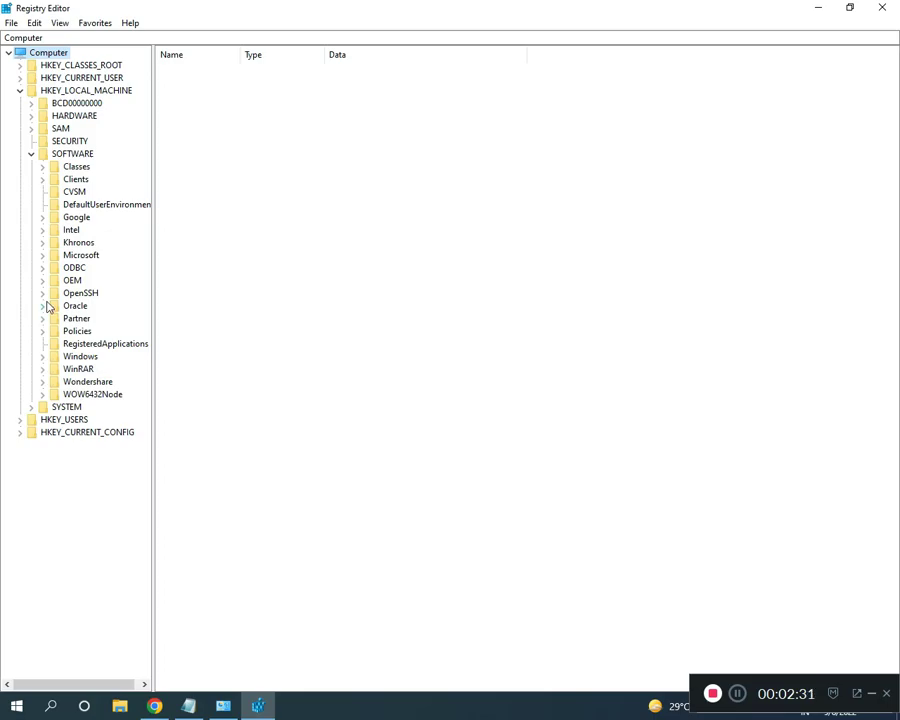
{"action": "left_click", "coordinate": [42, 255]}
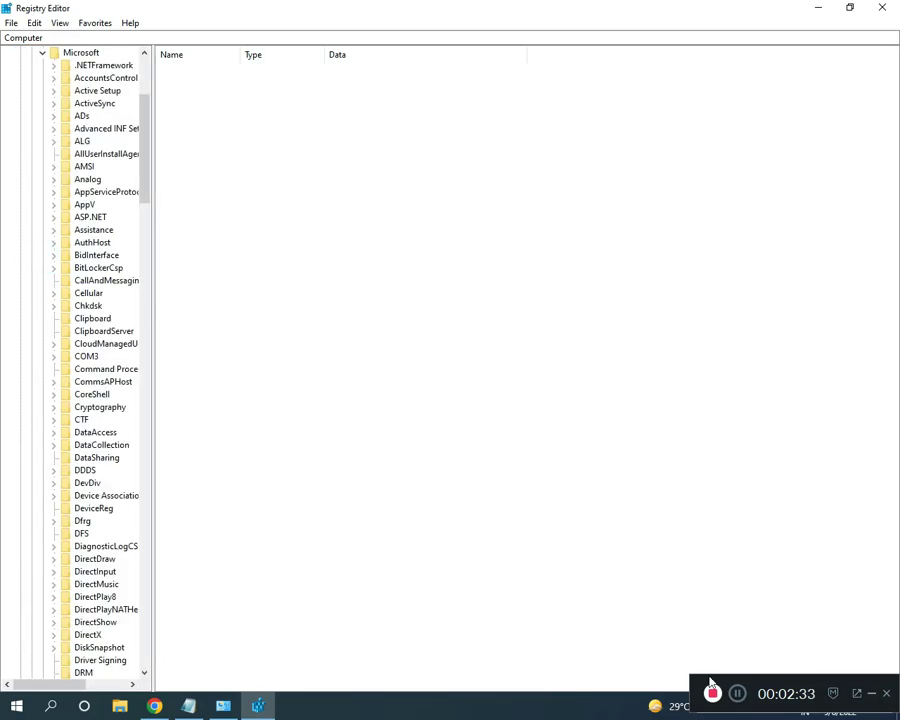
{"action": "left_click", "coordinate": [737, 694]}
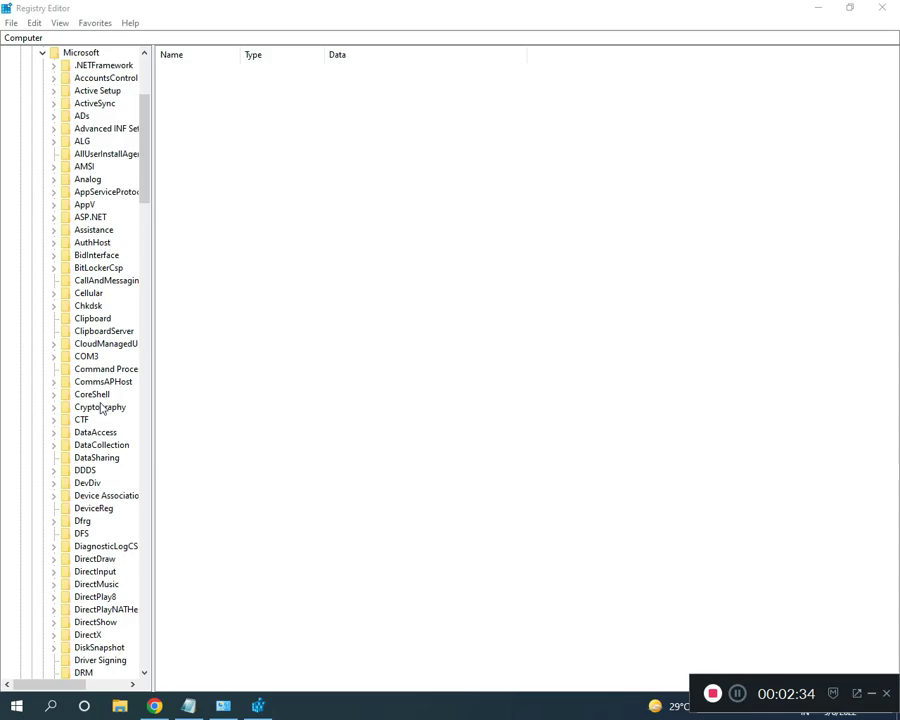
Widen the key tree and expand the Windows and CurrentVersion keys under Microsoft.
{"action": "scroll", "coordinate": [101, 408], "scroll_direction": "down", "scroll_amount": 16}
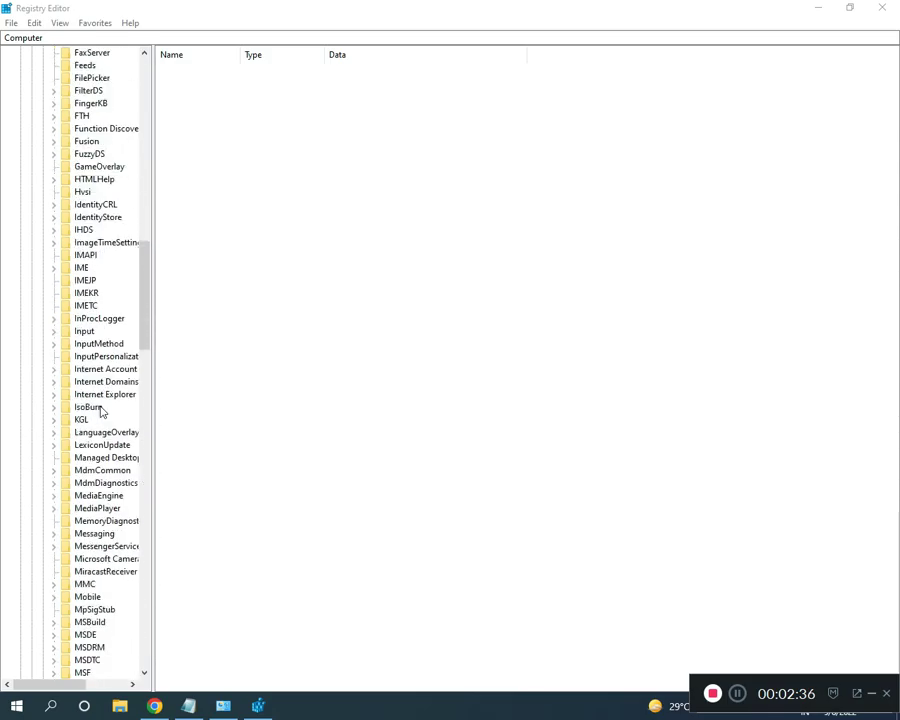
{"action": "scroll", "coordinate": [101, 408], "scroll_direction": "down", "scroll_amount": 18}
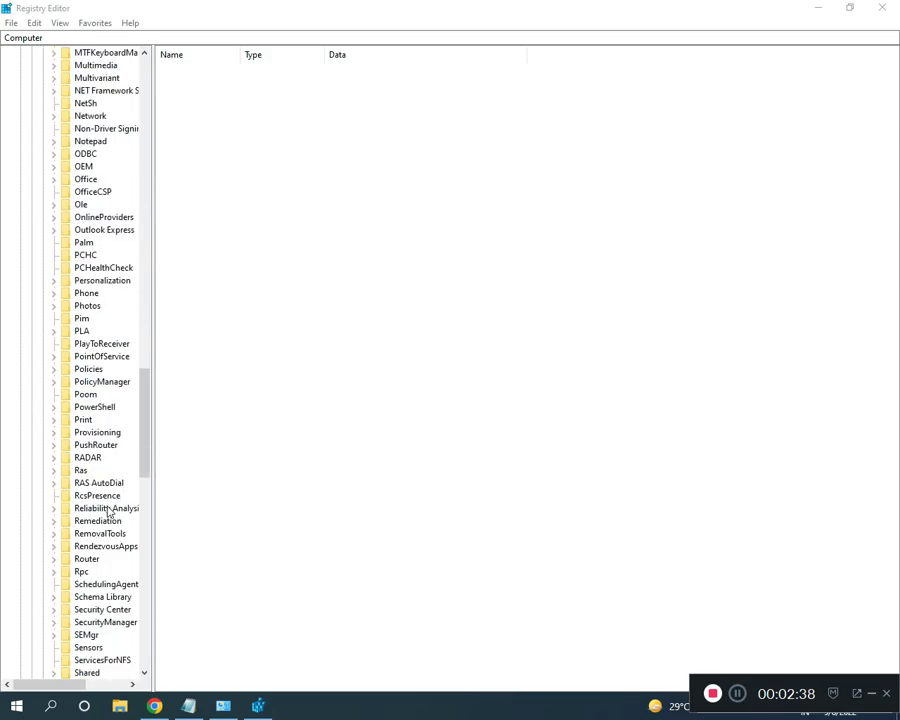
{"action": "scroll", "coordinate": [110, 514], "scroll_direction": "down", "scroll_amount": 4}
{"action": "left_click_drag", "start_coordinate": [146, 472], "coordinate": [325, 596]}
{"action": "scroll", "coordinate": [114, 606], "scroll_direction": "down", "scroll_amount": 2}
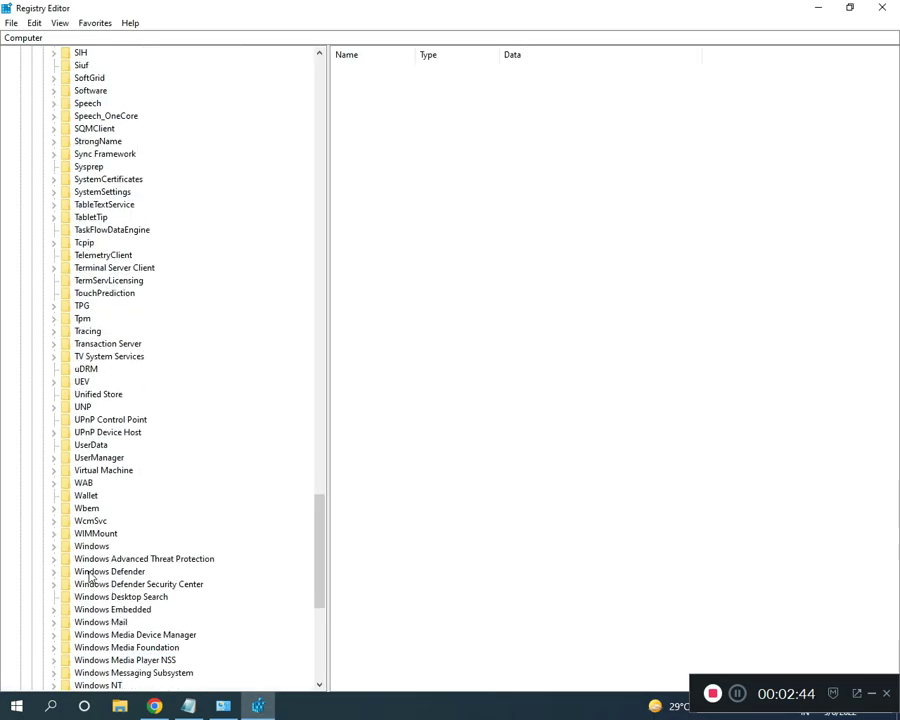
{"action": "left_click", "coordinate": [54, 546]}
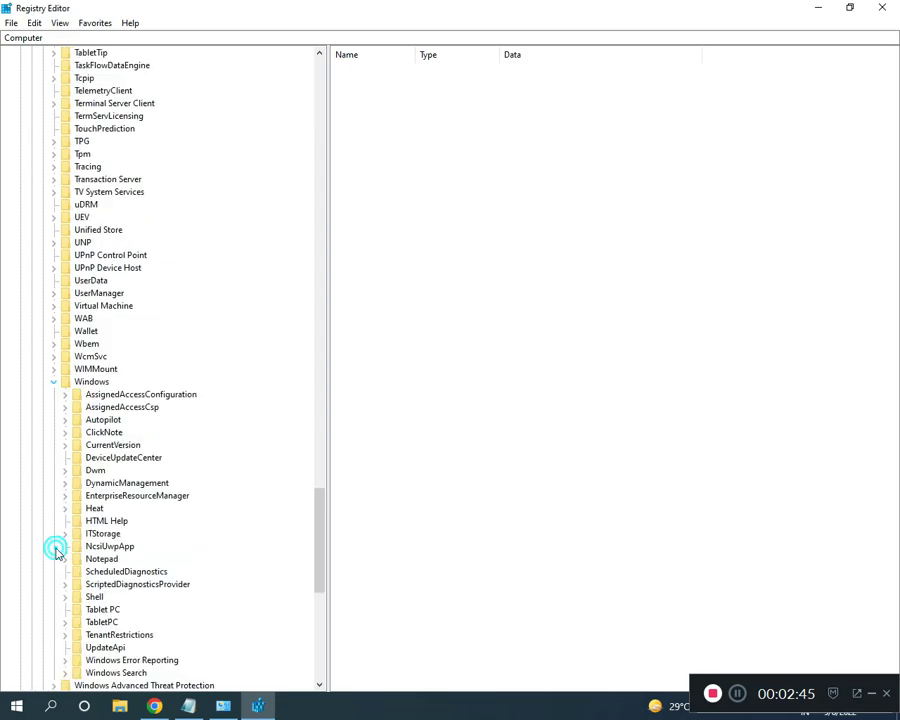
{"action": "left_click", "coordinate": [64, 447]}
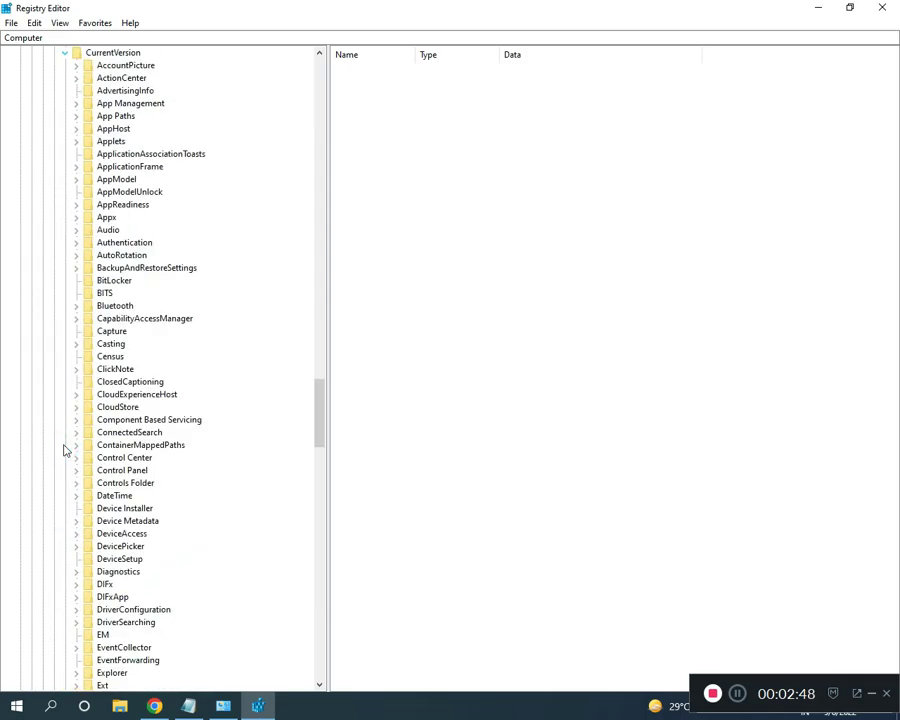
{"action": "left_click", "coordinate": [727, 682]}
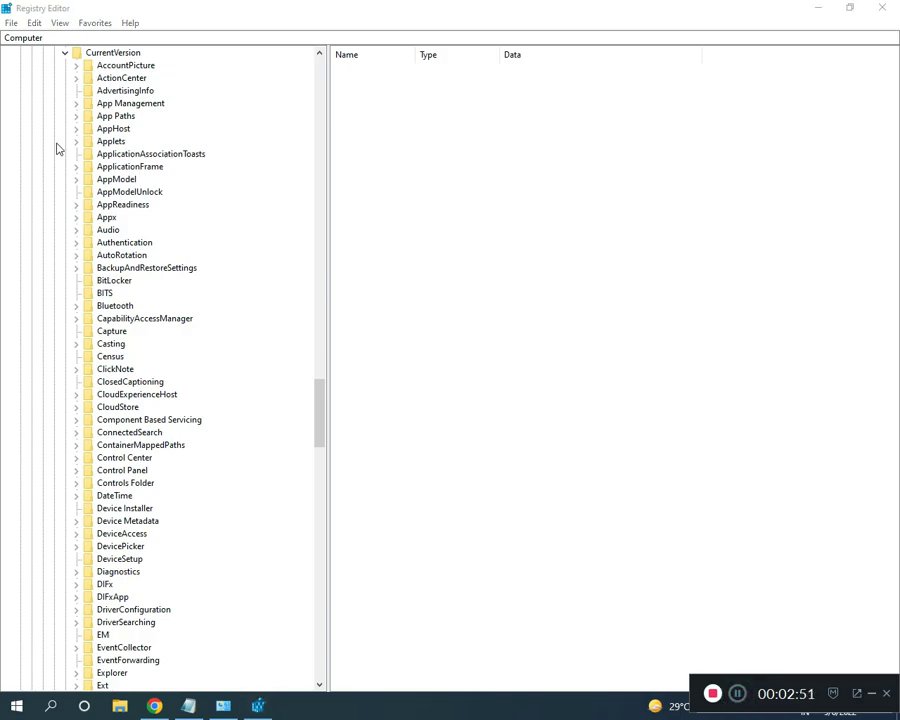
Expand the Setup key under CurrentVersion and select its OOBE subkey.
{"action": "scroll", "coordinate": [170, 432], "scroll_direction": "down", "scroll_amount": 7}
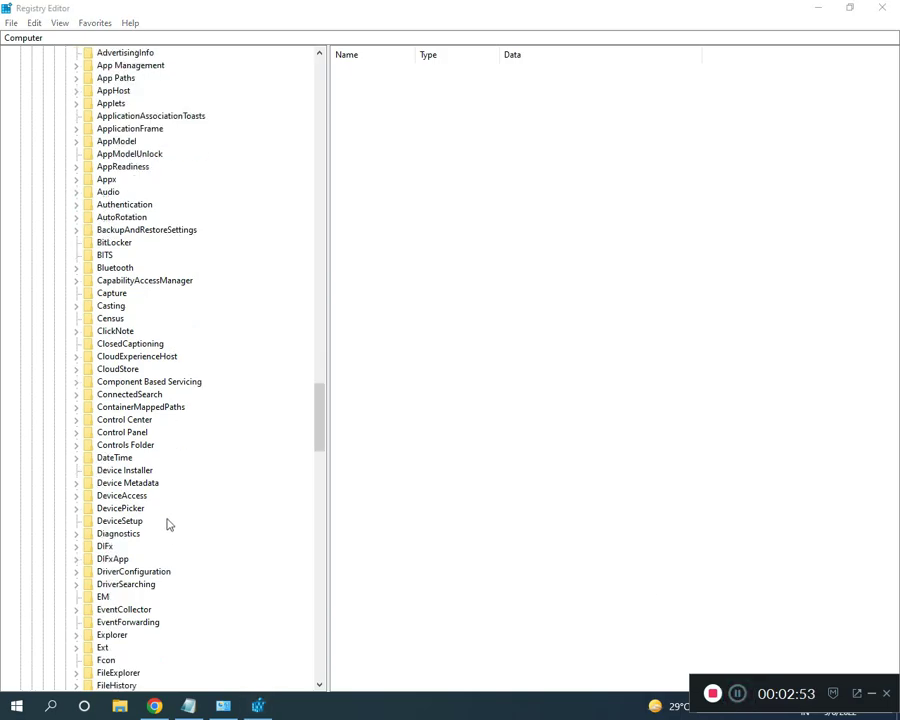
{"action": "scroll", "coordinate": [143, 621], "scroll_direction": "down", "scroll_amount": 11}
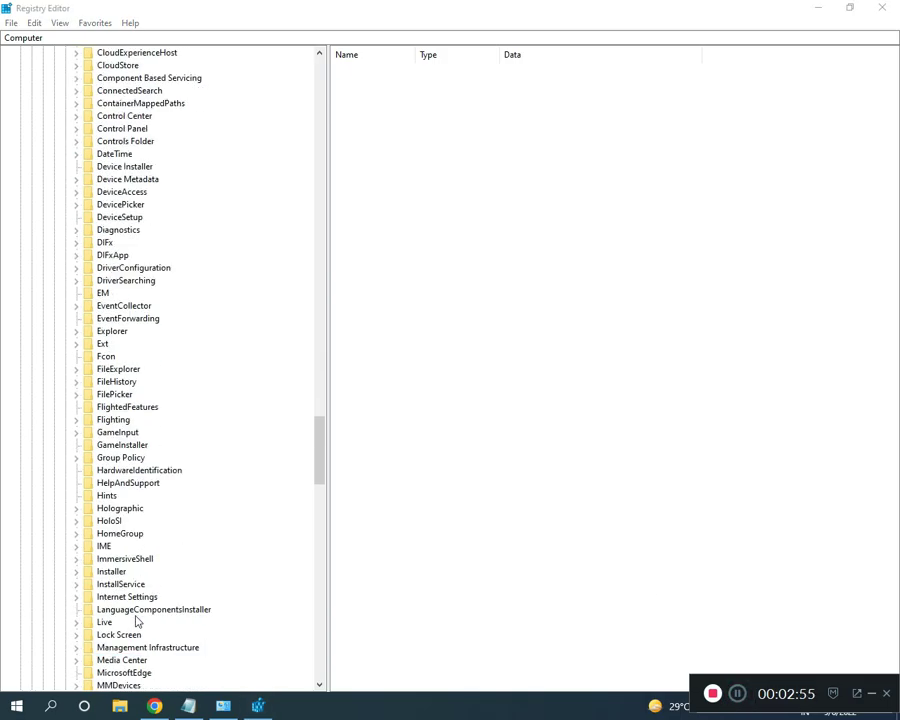
{"action": "scroll", "coordinate": [137, 622], "scroll_direction": "down", "scroll_amount": 4}
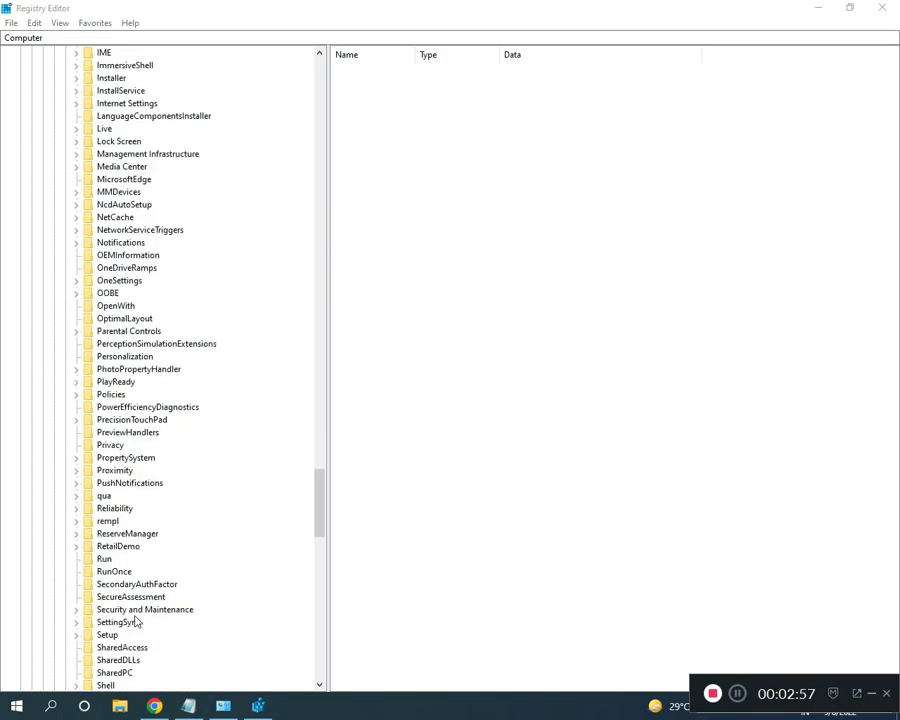
{"action": "left_click", "coordinate": [77, 636]}
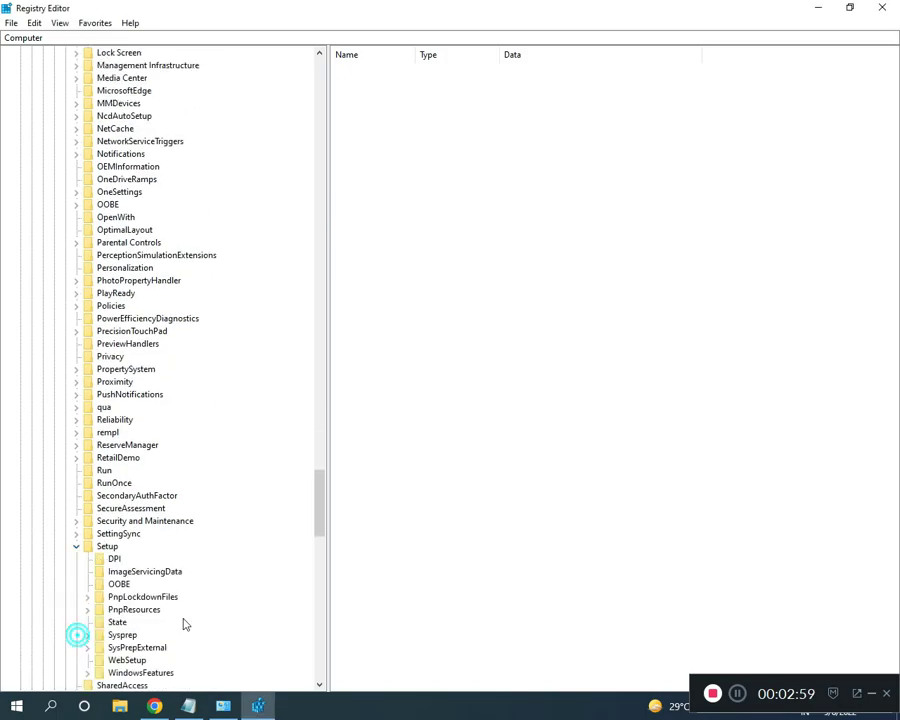
{"action": "left_click", "coordinate": [119, 584]}
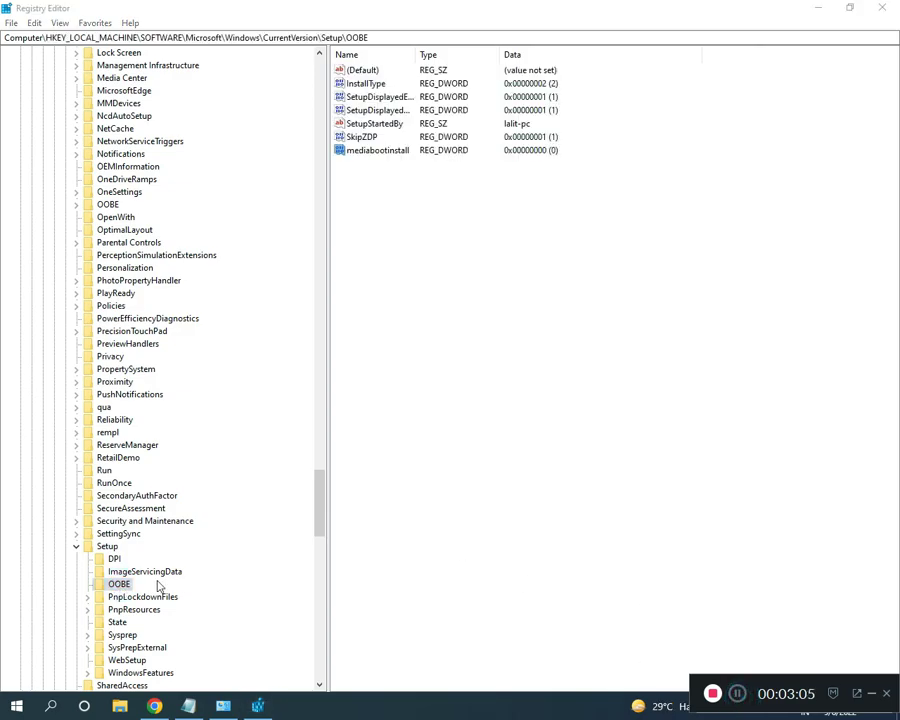
Check the mediabootinstall DWORD's value data in its edit dialog, accept it, and close Registry Editor.
{"action": "double_click", "coordinate": [368, 151]}
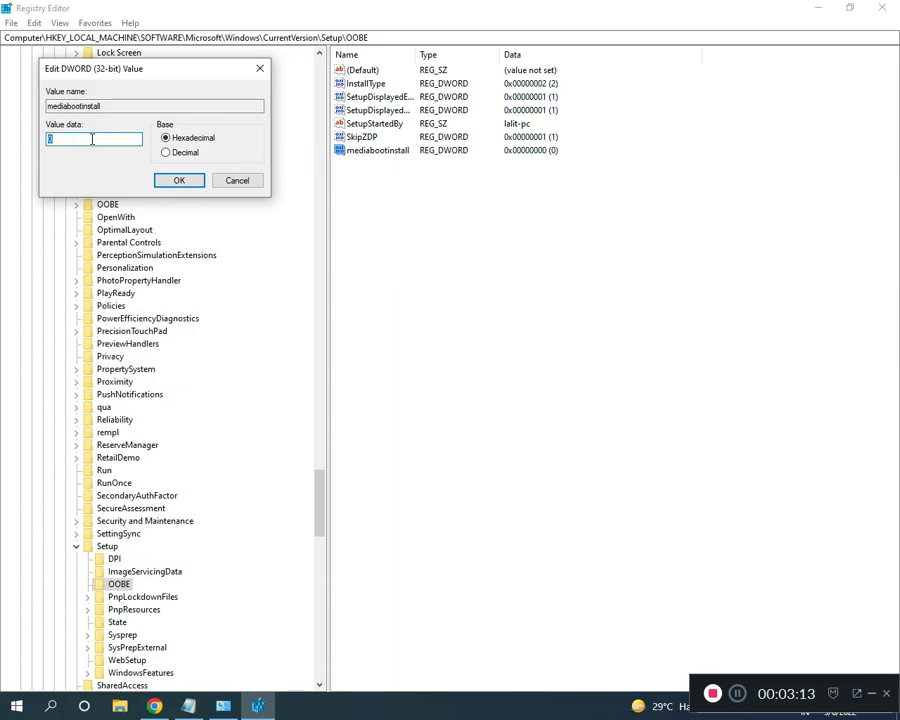
{"action": "left_click", "coordinate": [170, 180]}
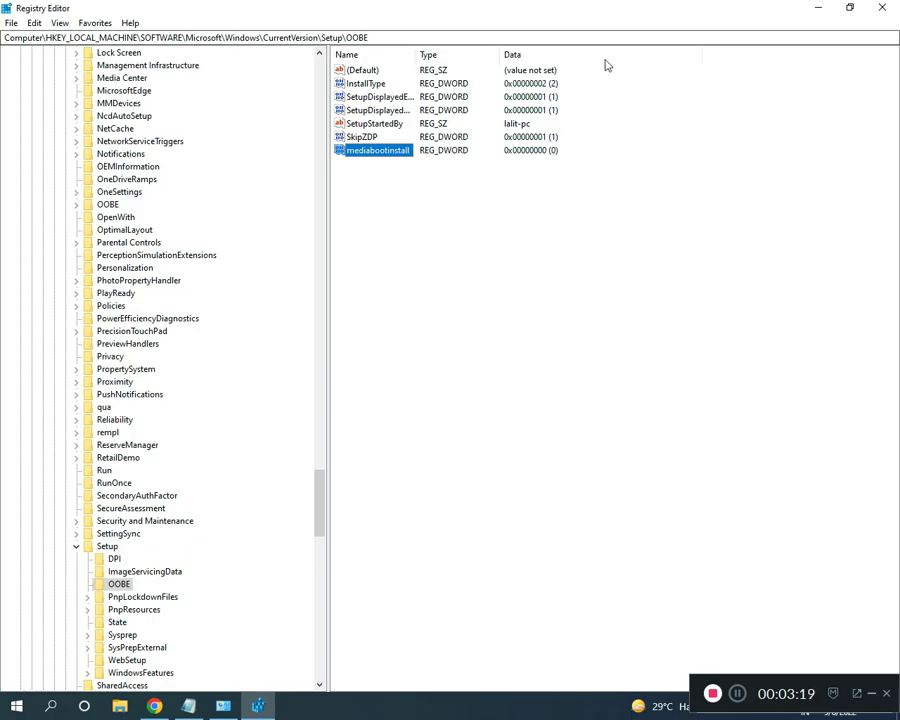
{"action": "left_click", "coordinate": [745, 692]}
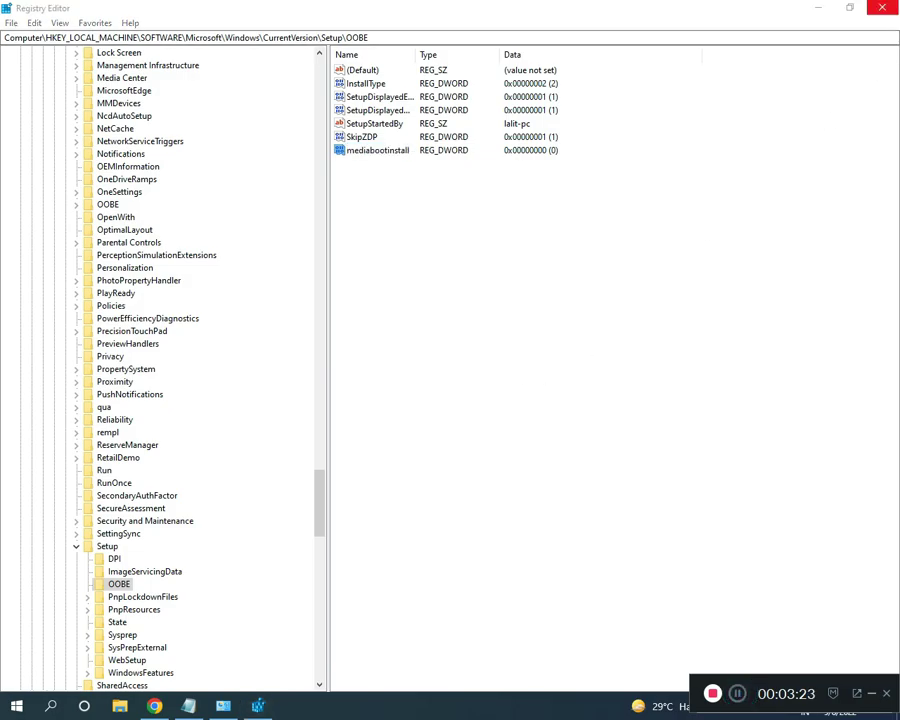
{"action": "left_click", "coordinate": [882, 7]}
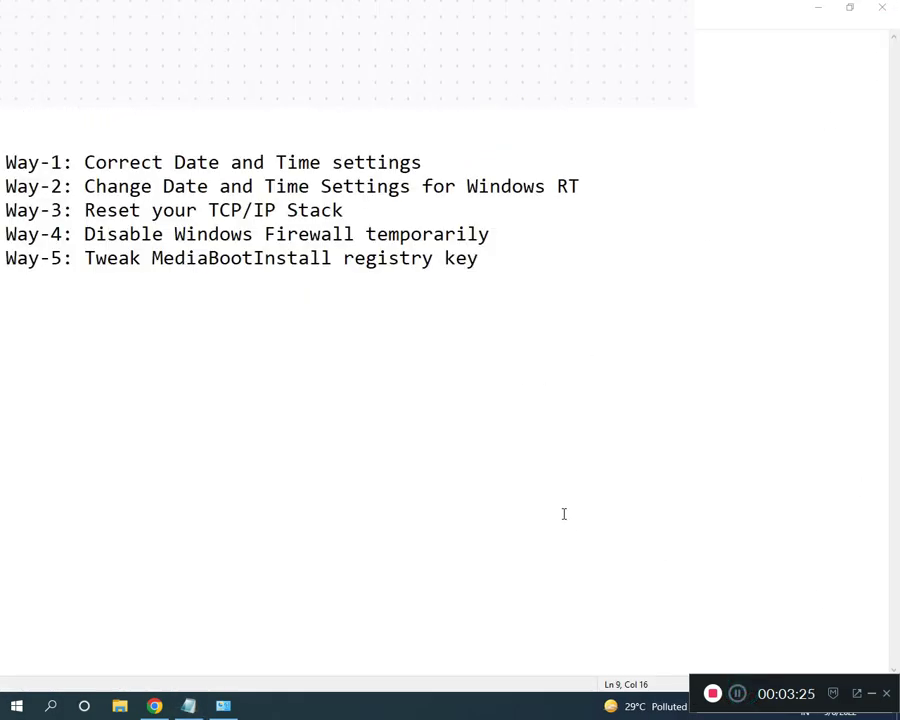
Search Windows for cmd and launch Command Prompt as administrator, approving the elevation request.
{"action": "key", "text": "super"}
{"action": "type", "text": "cmd"}
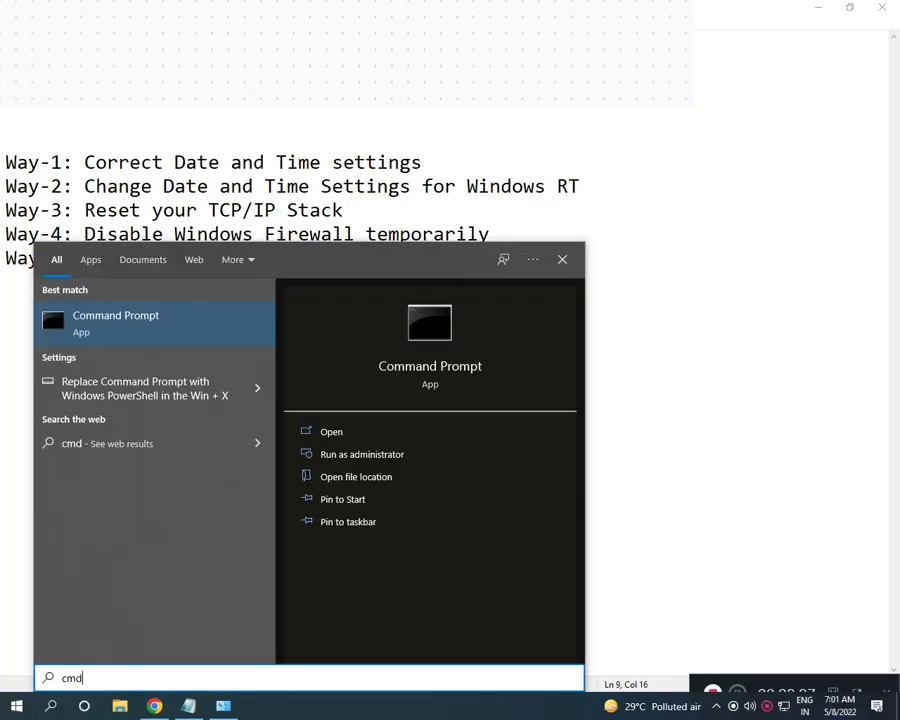
{"action": "right_click", "coordinate": [211, 326]}
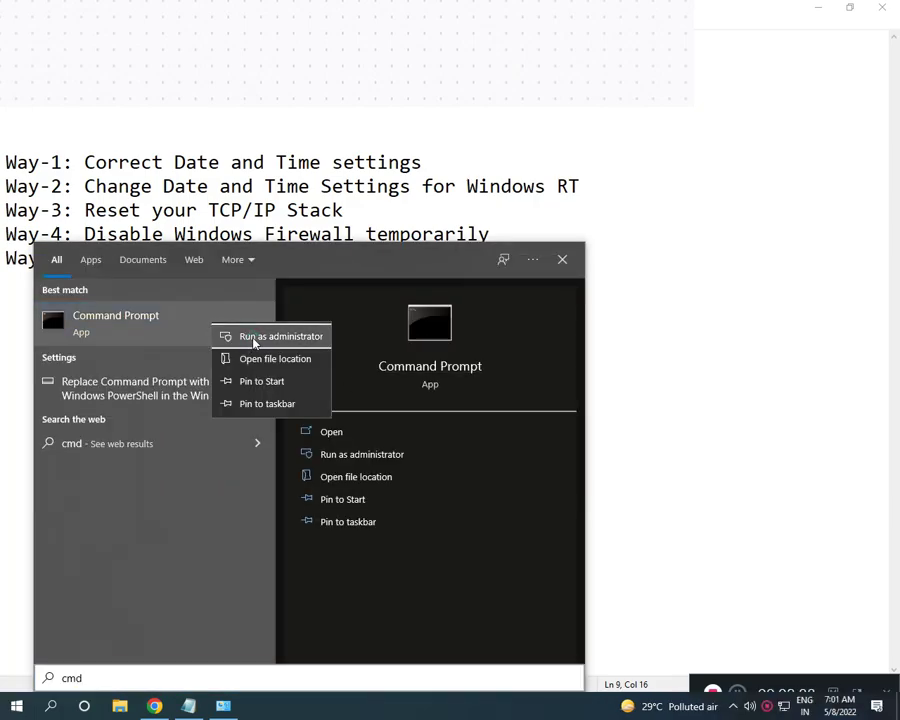
{"action": "left_click", "coordinate": [253, 338]}
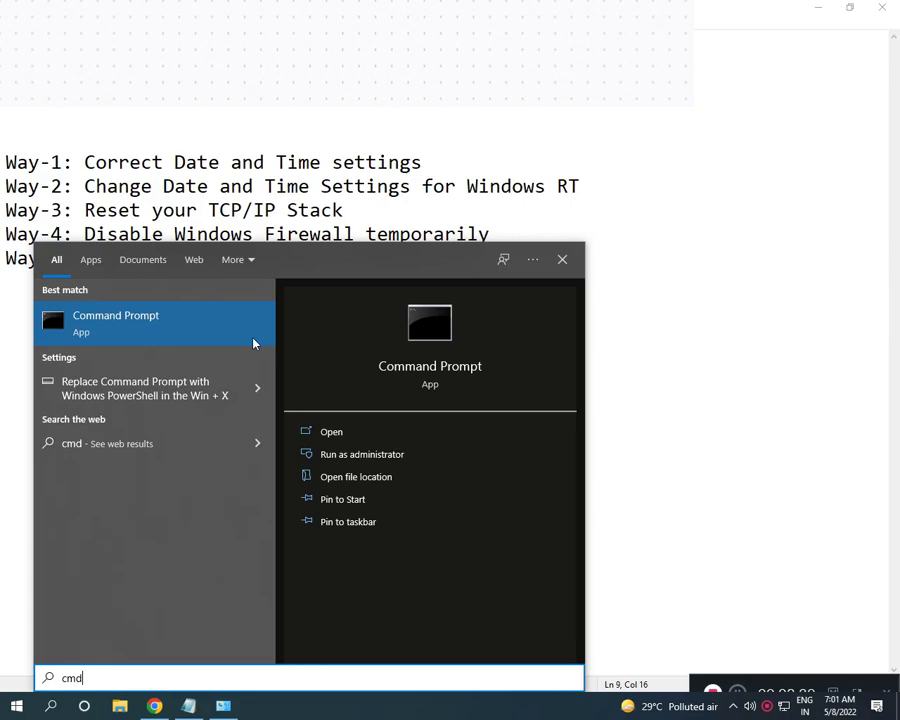
{"action": "left_click", "coordinate": [374, 431]}
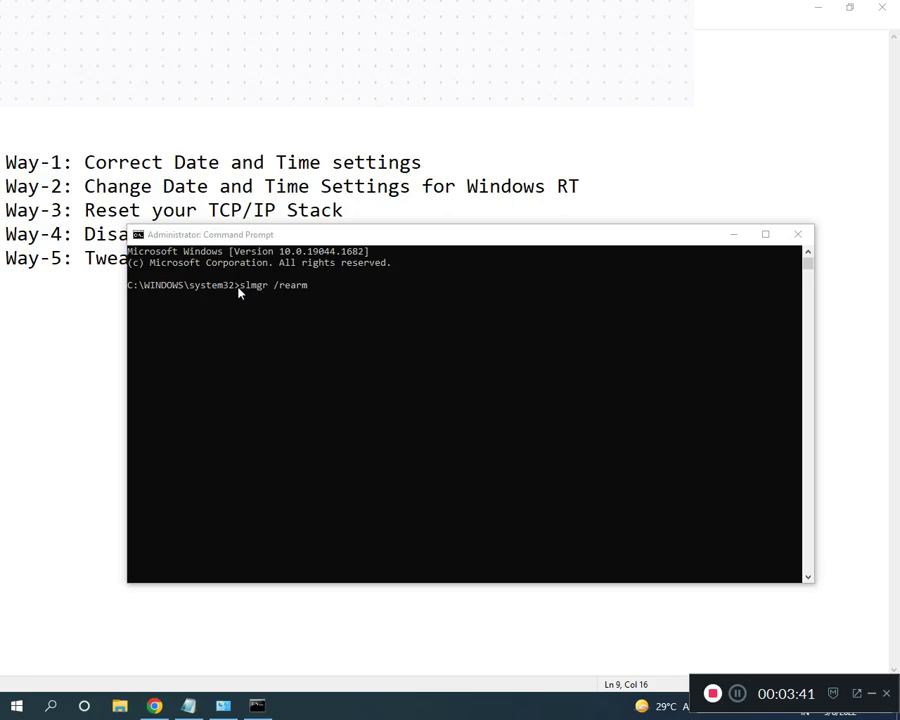
Run slmgr /rearm in Command Prompt, dismiss the script message, and minimize the window.
{"action": "left_click", "coordinate": [306, 294]}
{"action": "left_click", "coordinate": [317, 294]}
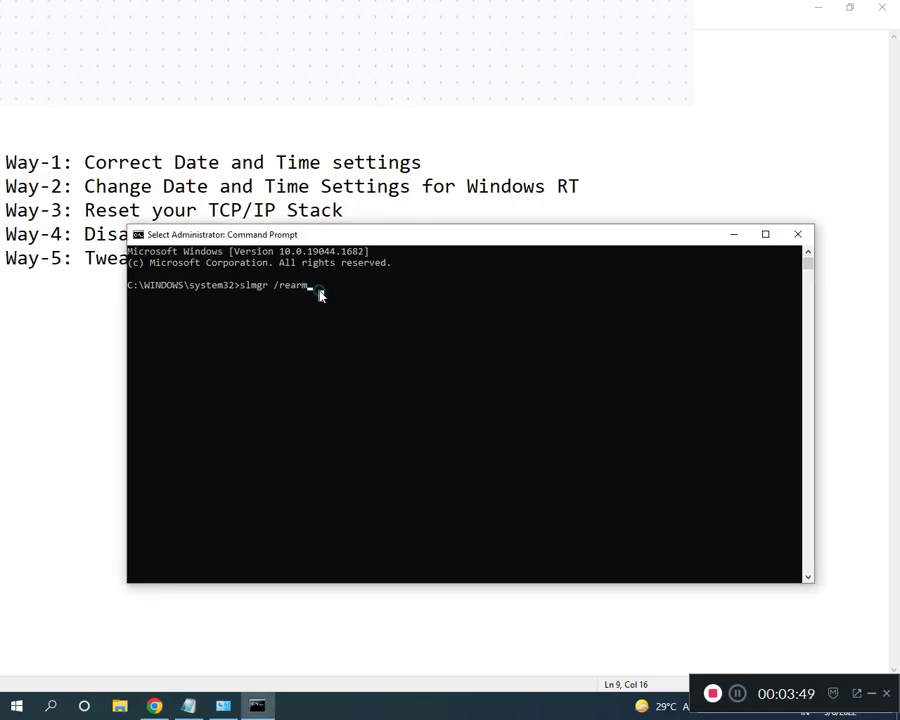
{"action": "key", "text": "Escape"}
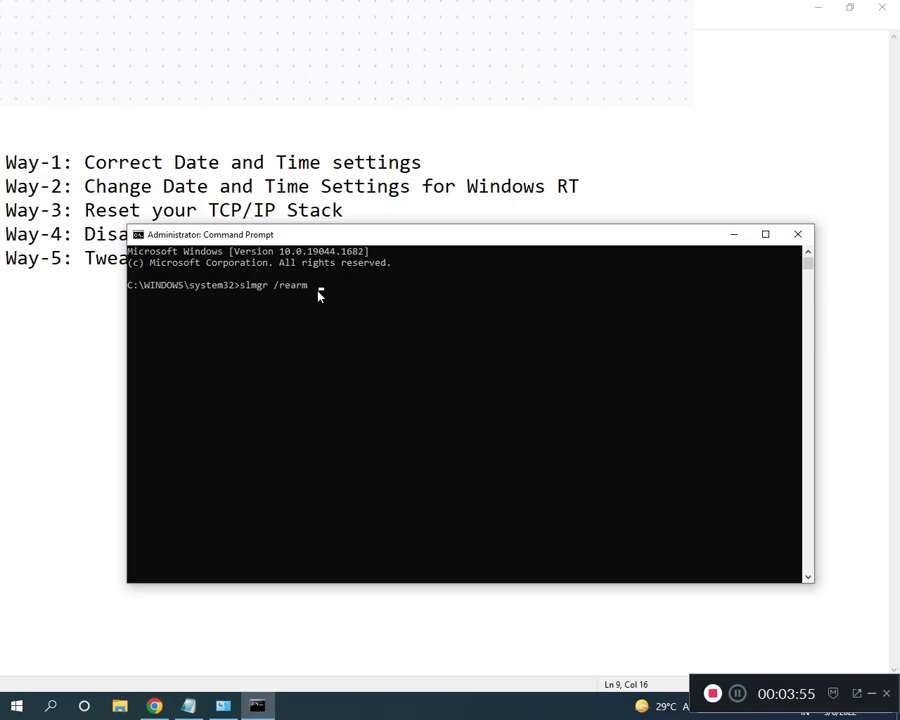
{"action": "key", "text": "BackSpace"}
{"action": "type", "text": "m"}
{"action": "key", "text": "Return"}
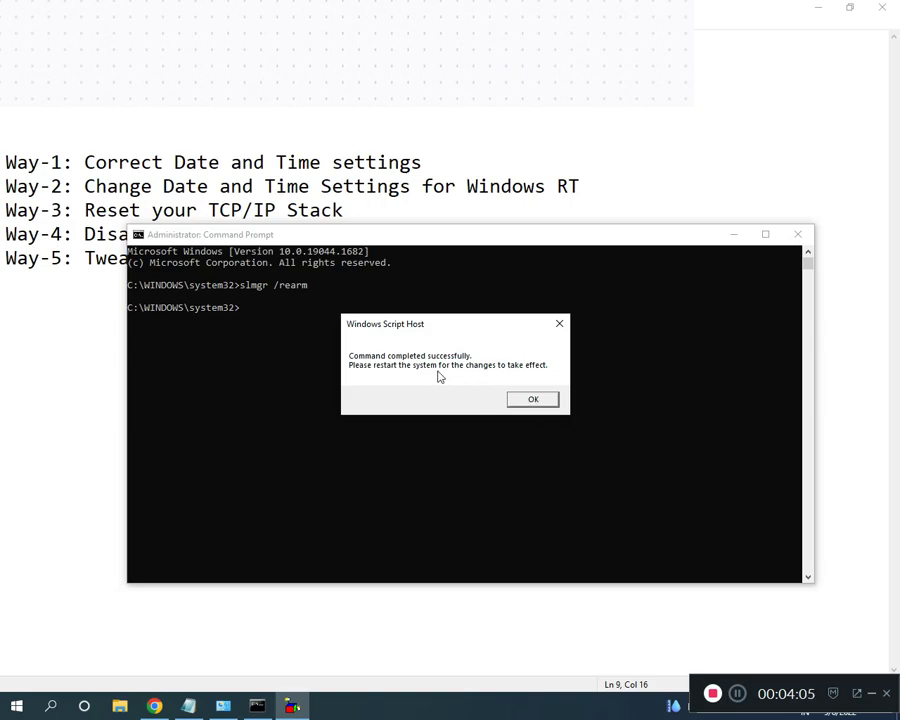
{"action": "left_click", "coordinate": [533, 400]}
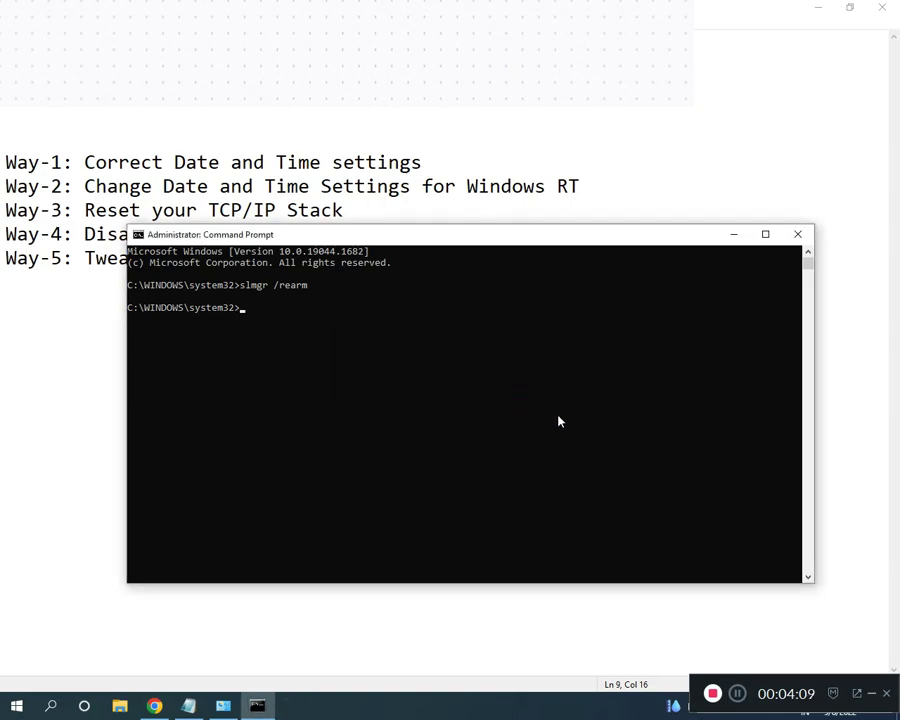
{"action": "left_click", "coordinate": [733, 234]}
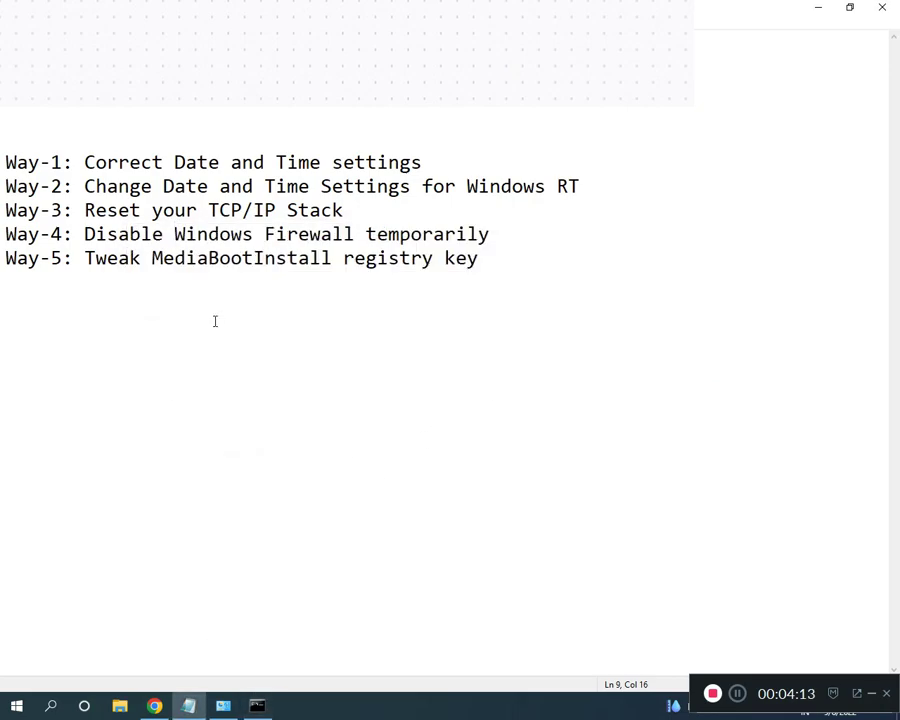